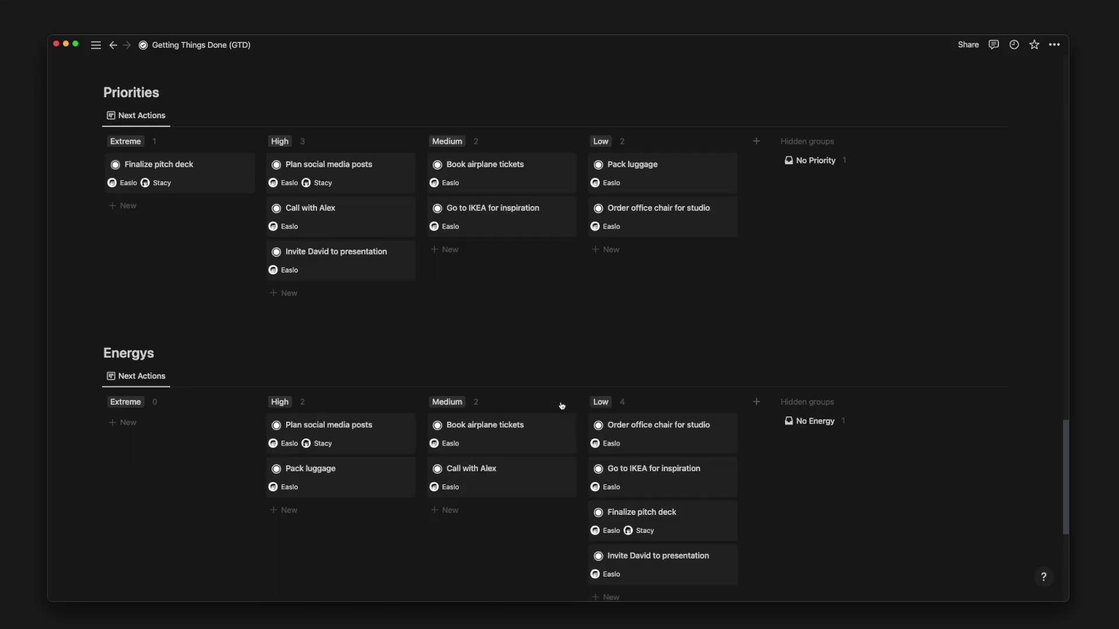
- Scroll up past the Priorities and Energys boards to the two Today tasks at the page top
scroll(561, 404, "up", 20)
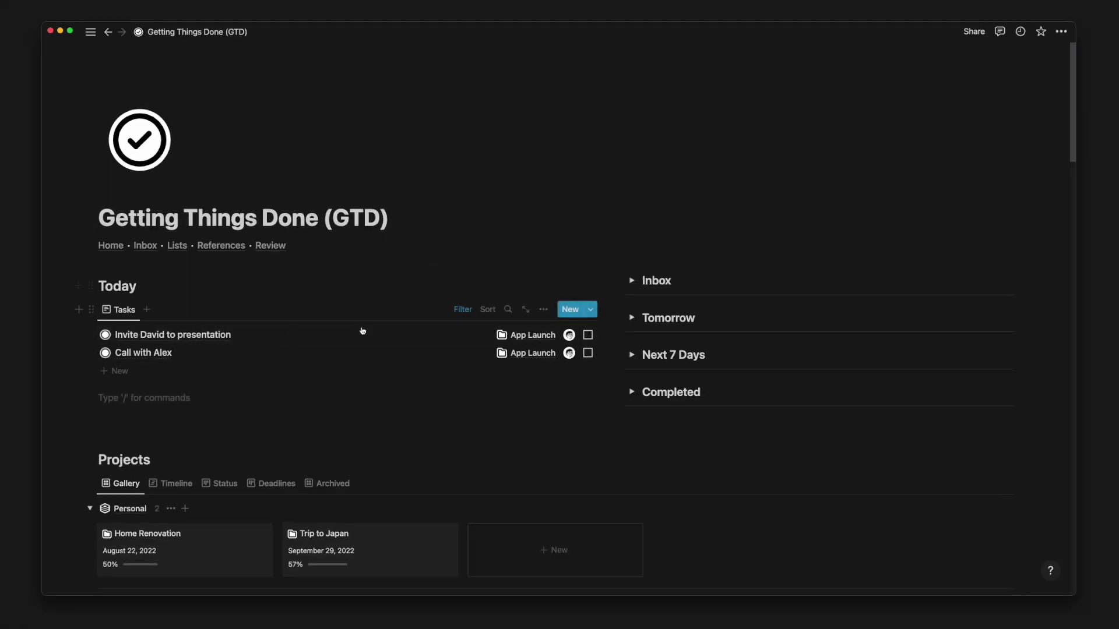
- Peek at the first Today task's details, then expand Inbox to reveal its single dinner task
left_click(362, 333)
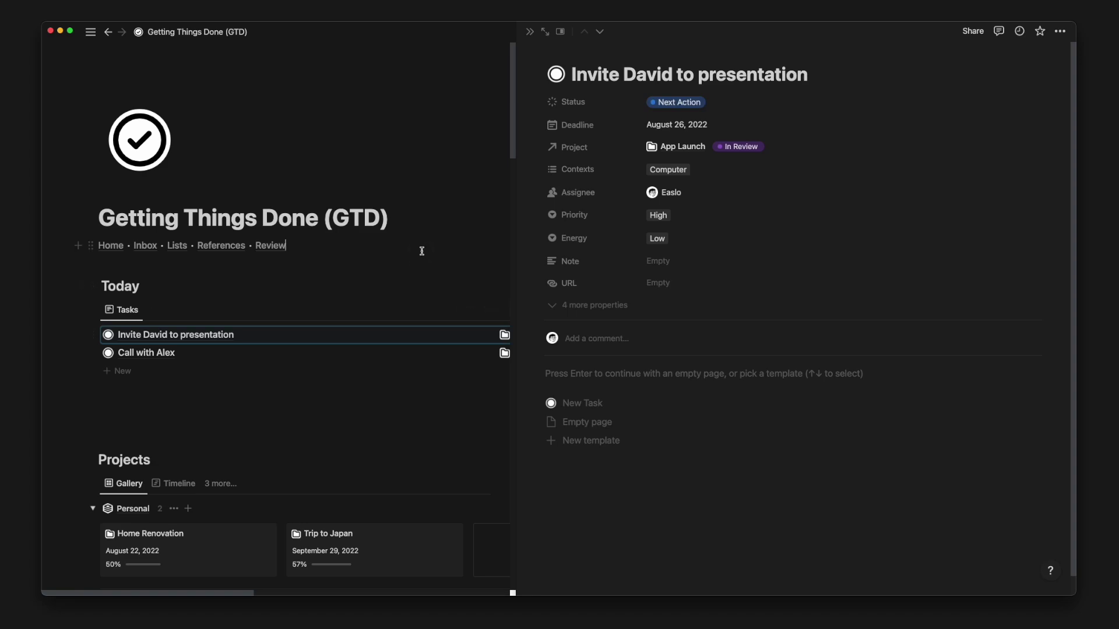
key("Escape")
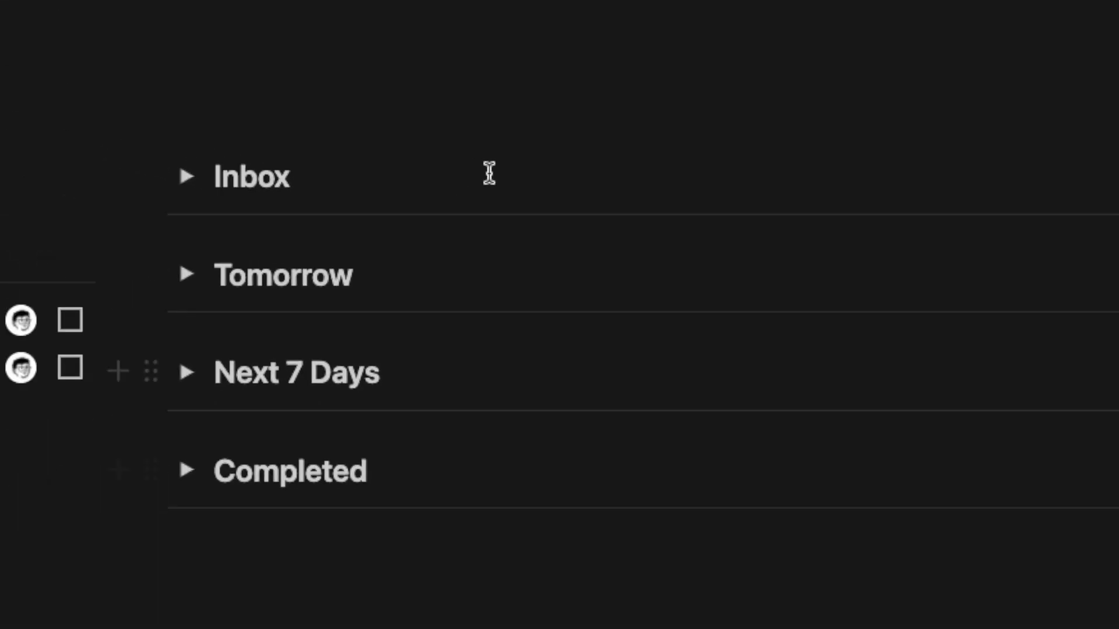
left_click(85, 153)
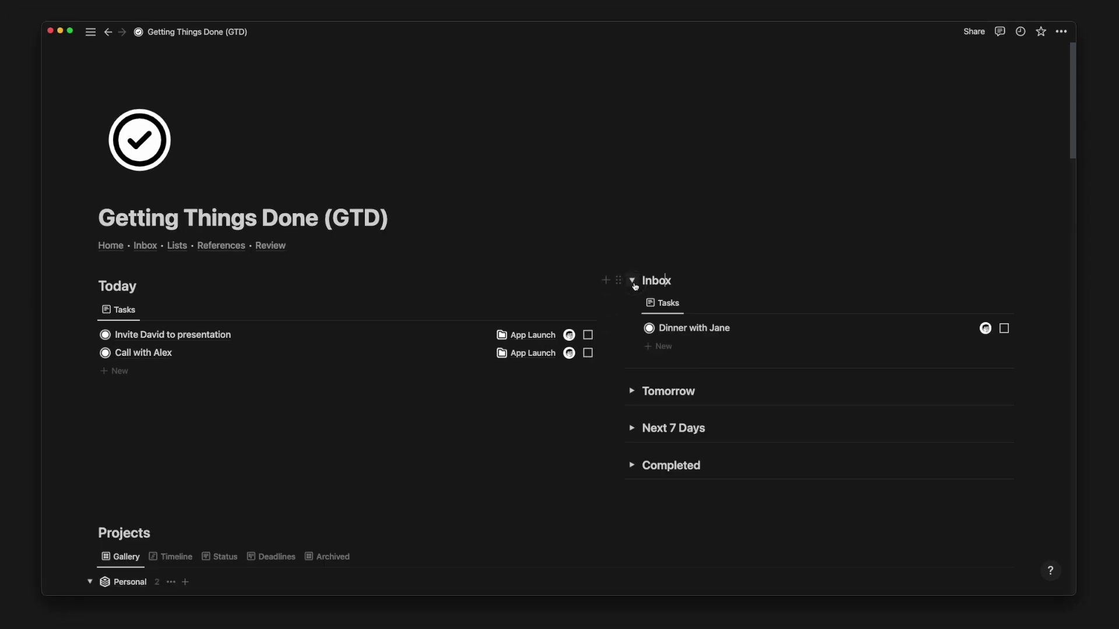
- Collapse Inbox, check Tomorrow and Next 7 Days, and leave Tomorrow open on Book airplane tickets
left_click(634, 282)
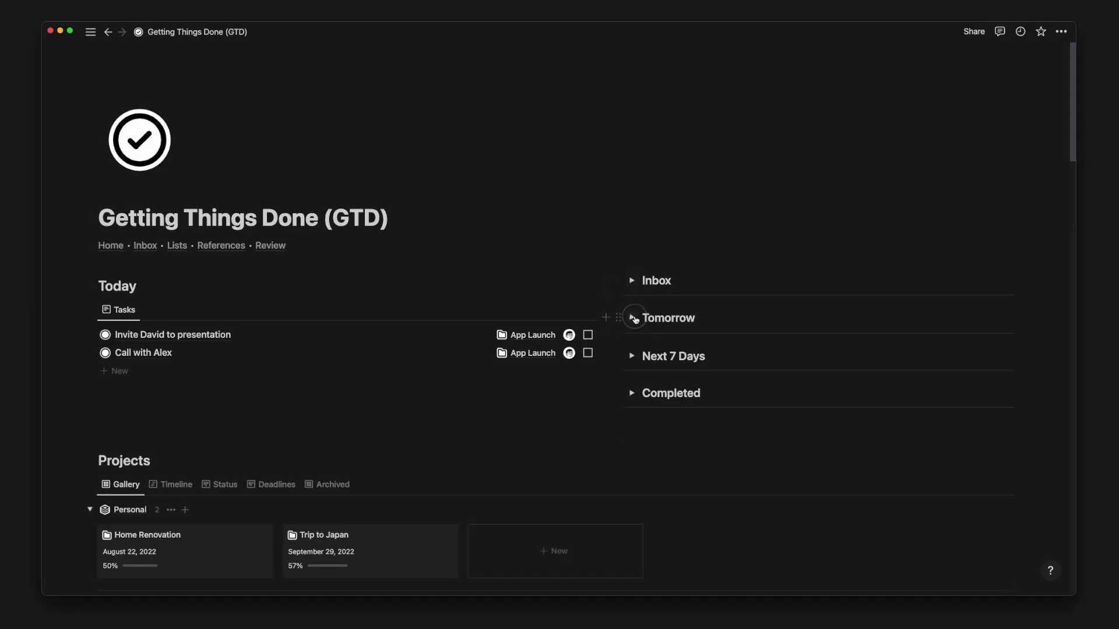
left_click(633, 318)
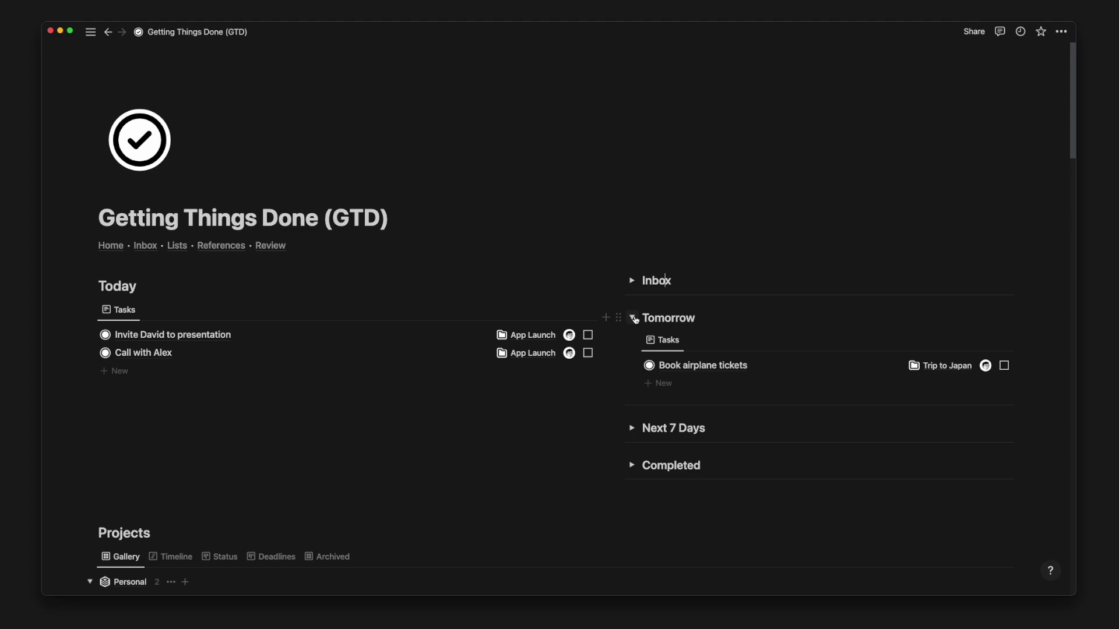
left_click(634, 318)
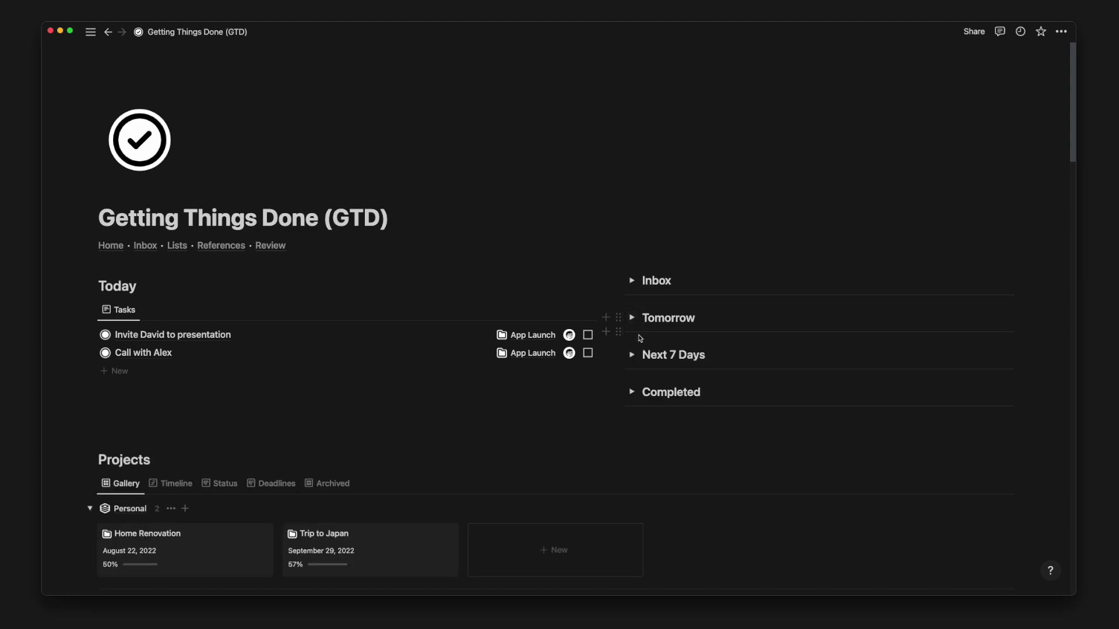
left_click(633, 355)
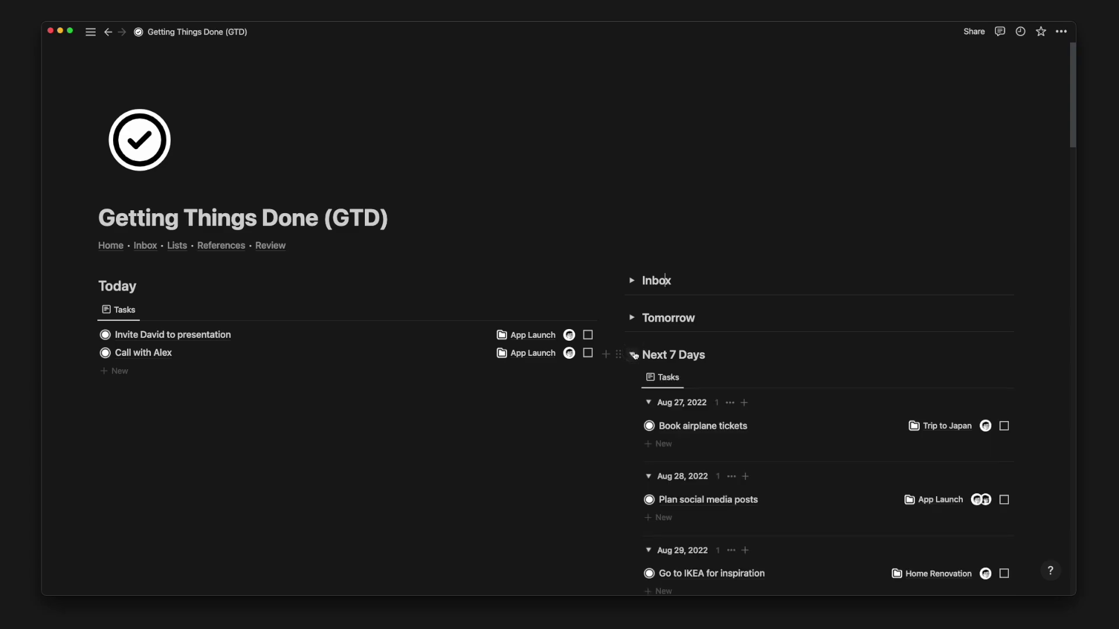
left_click(633, 355)
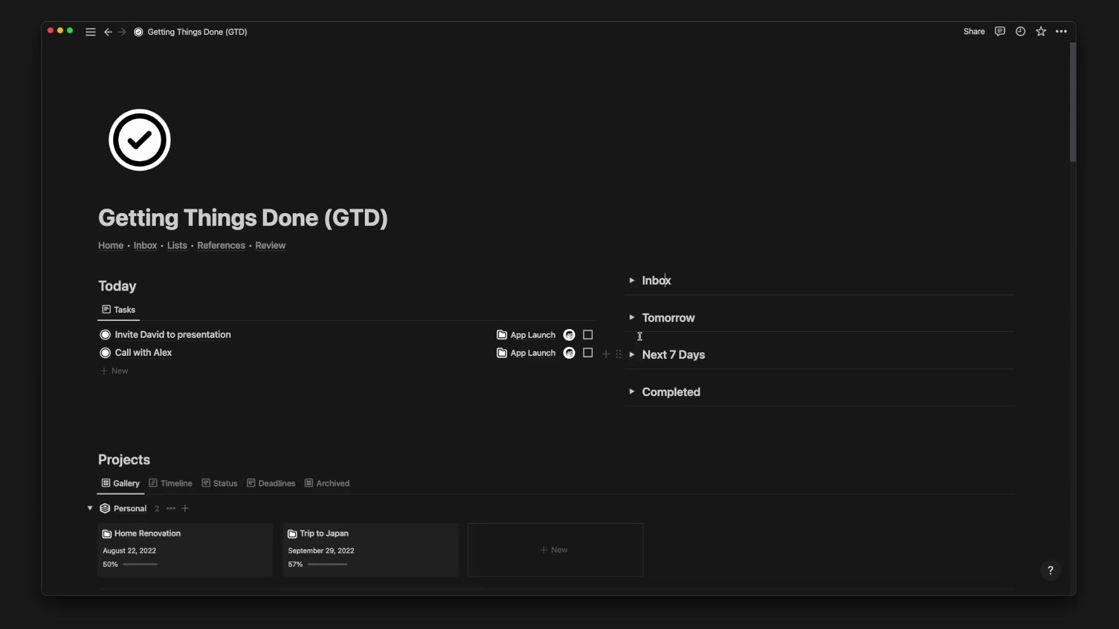
left_click(632, 318)
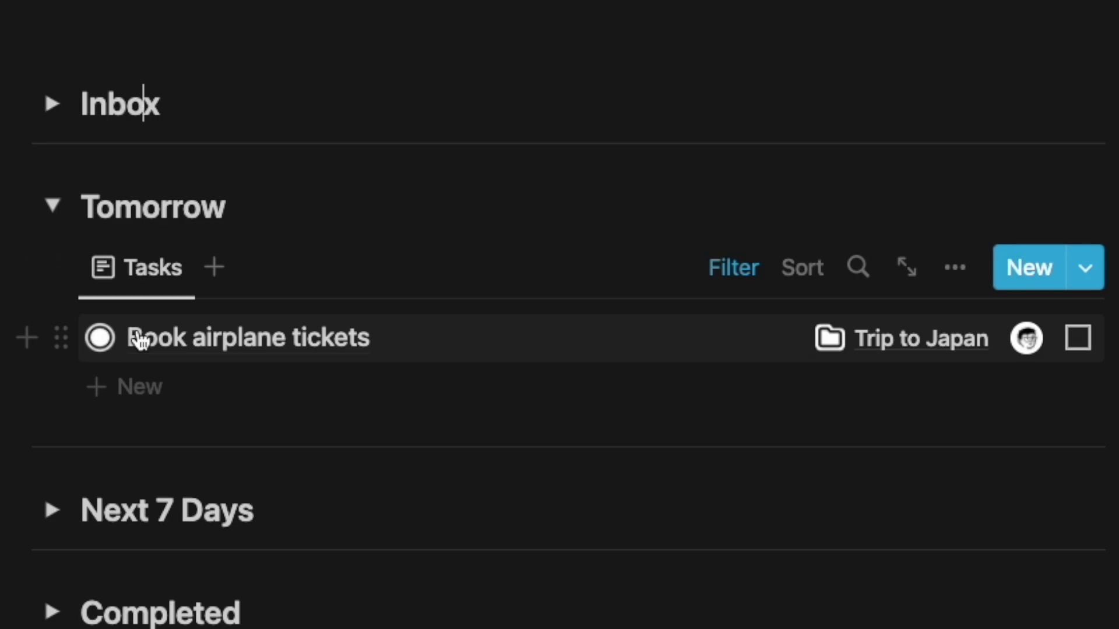
- Move Book airplane tickets into Today, then back to Tomorrow
left_click_drag(140, 341, 17, 361)
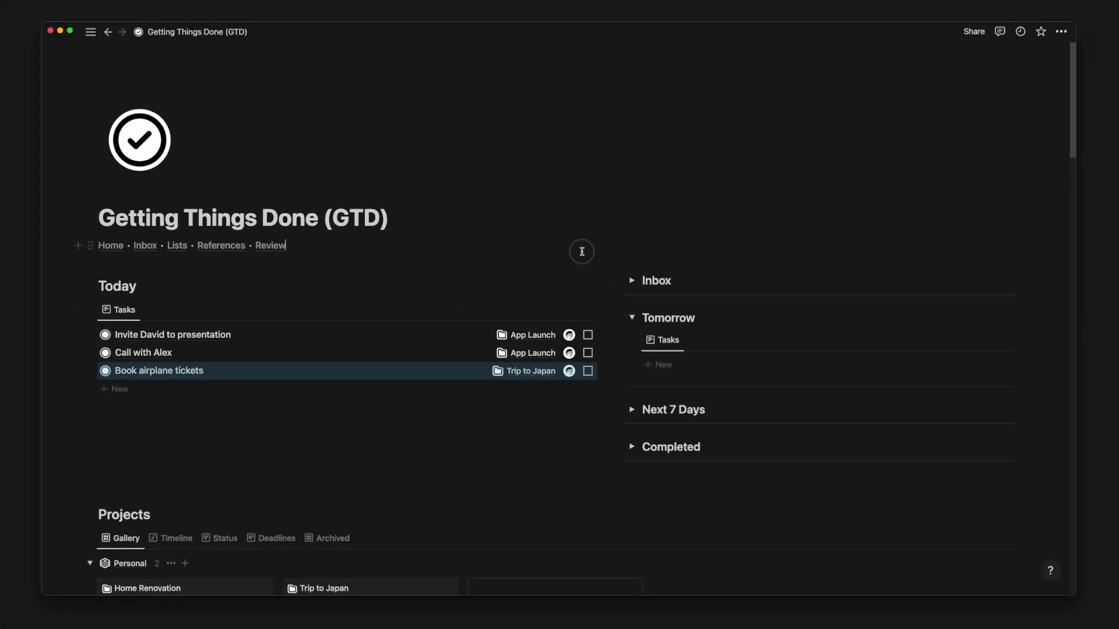
left_click(582, 251)
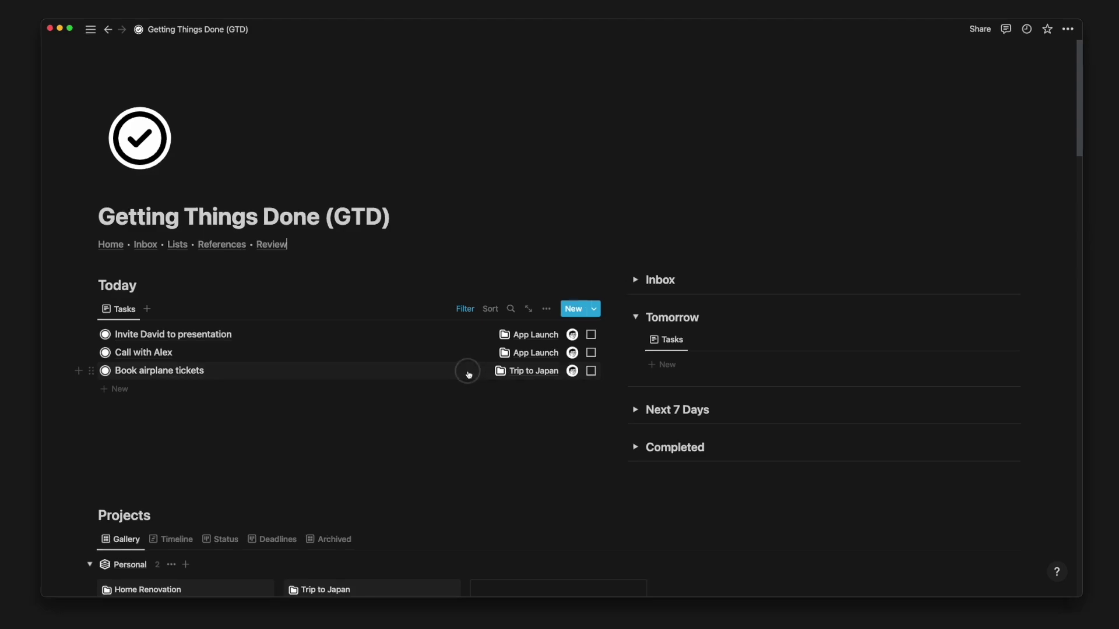
left_click_drag(469, 374, 648, 350)
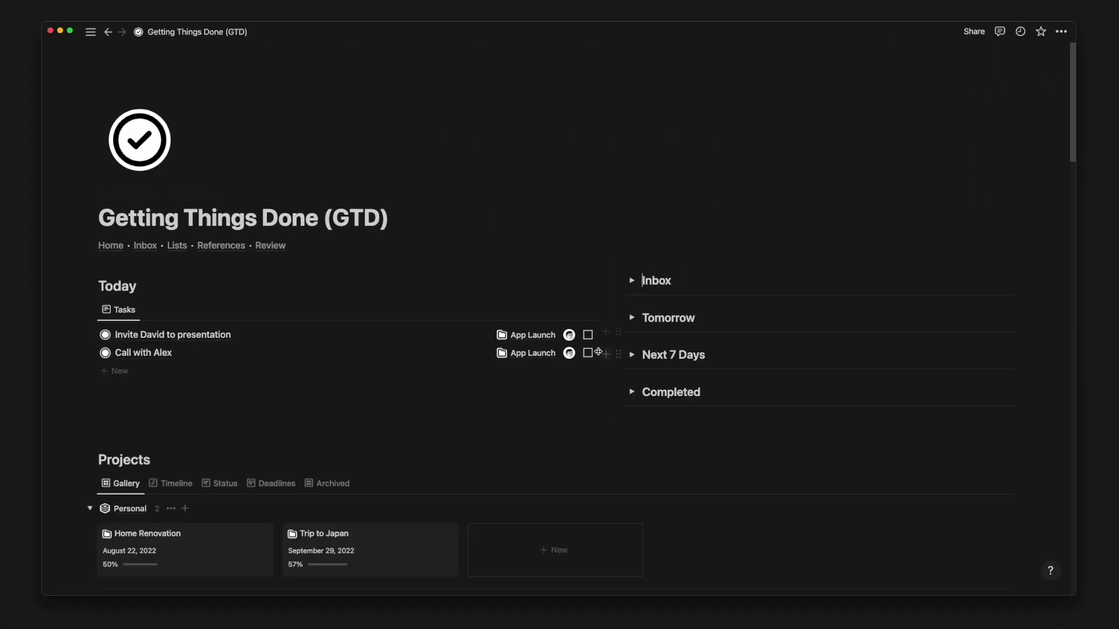
- Check off the call task, then drag it from Completed back into Today as open
left_click(588, 352)
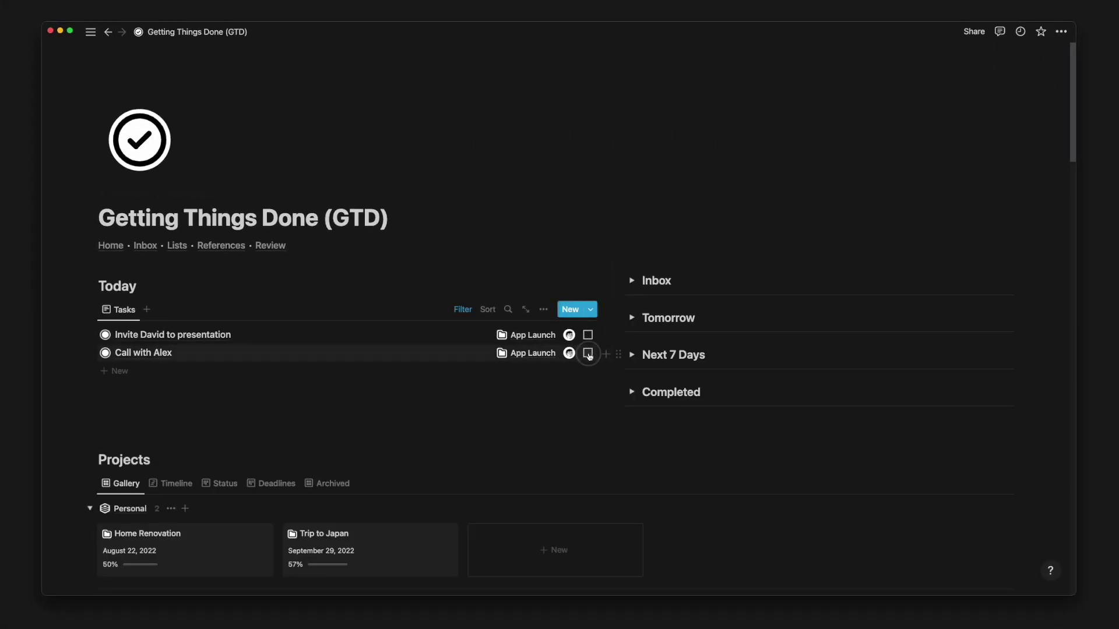
left_click(631, 392)
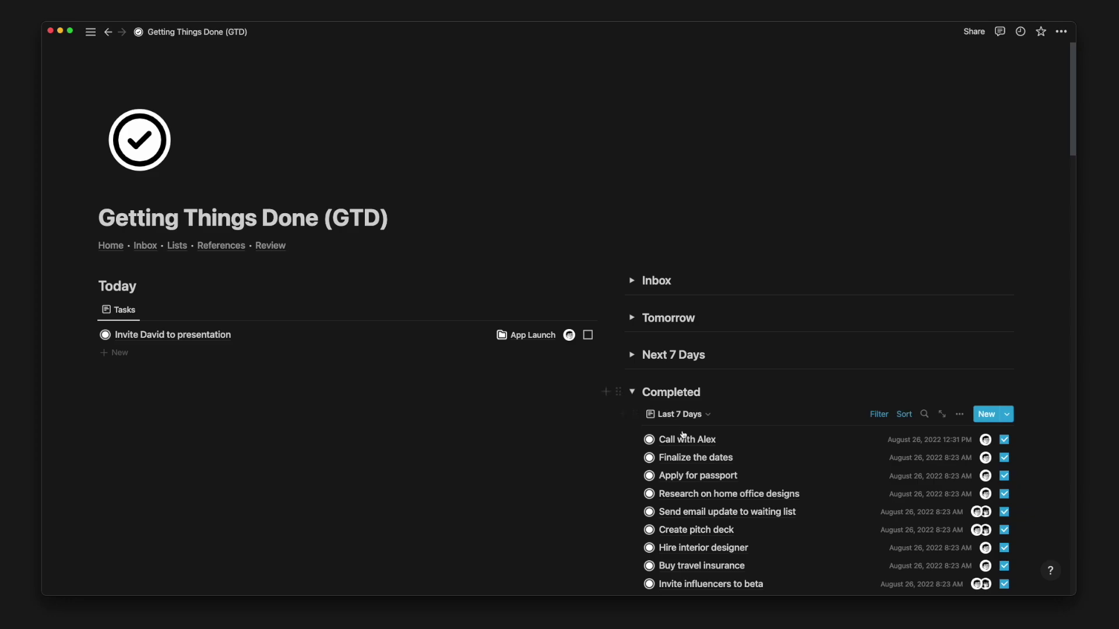
left_click_drag(679, 439, 513, 355)
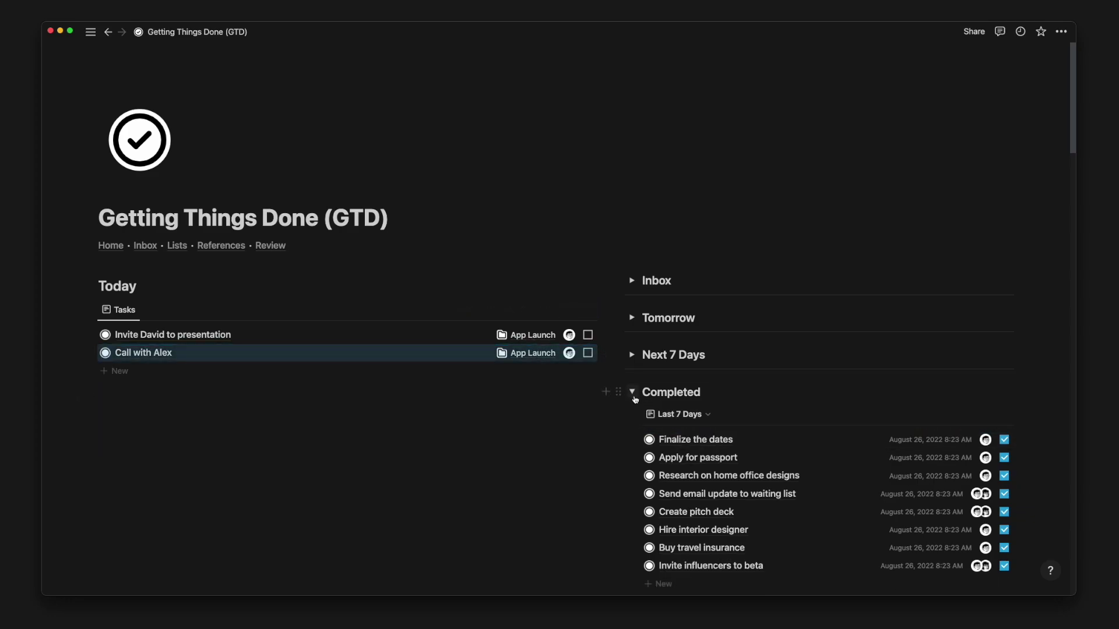
left_click(631, 392)
scroll(305, 428, "down", 3)
scroll(305, 427, "down", 2)
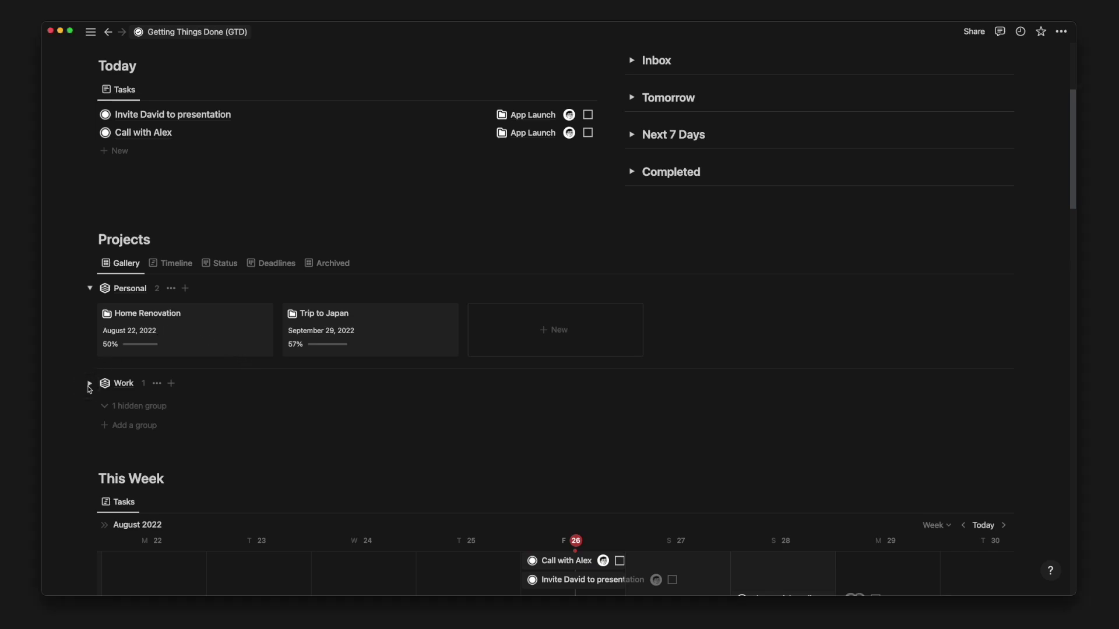
- Expand the Work group to list App Launch, and briefly peek at the Work area page
left_click(90, 384)
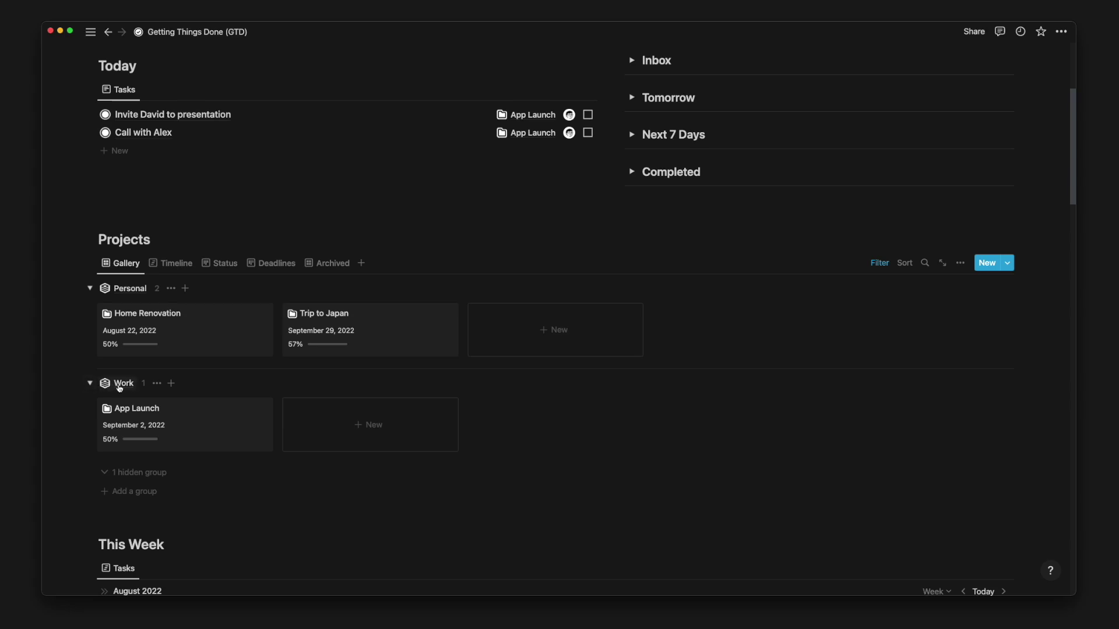
left_click(120, 384)
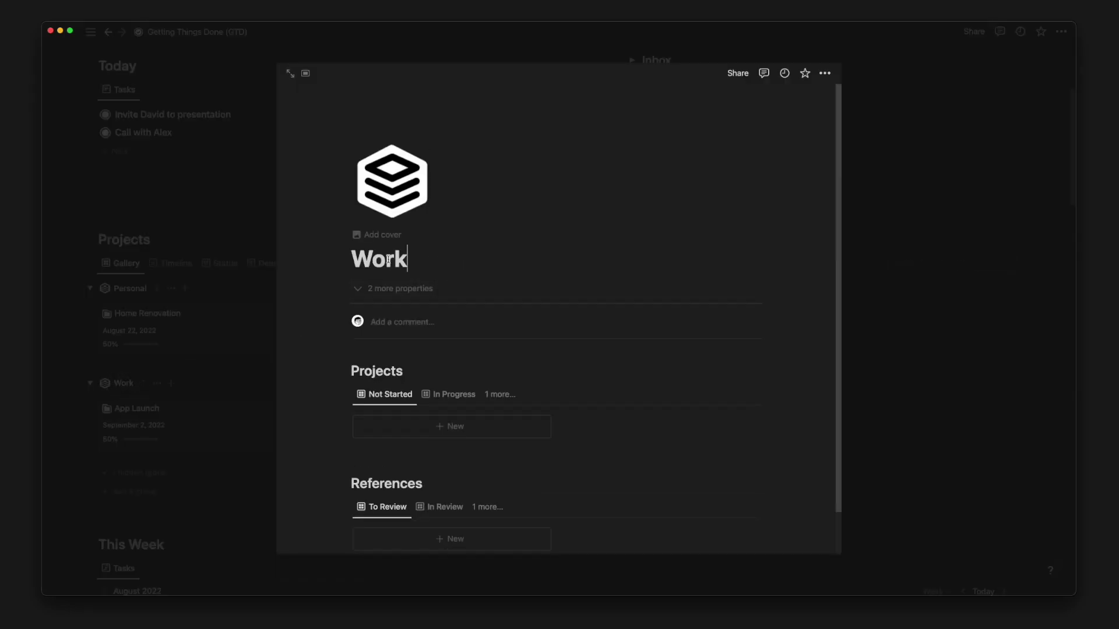
double_click(382, 260)
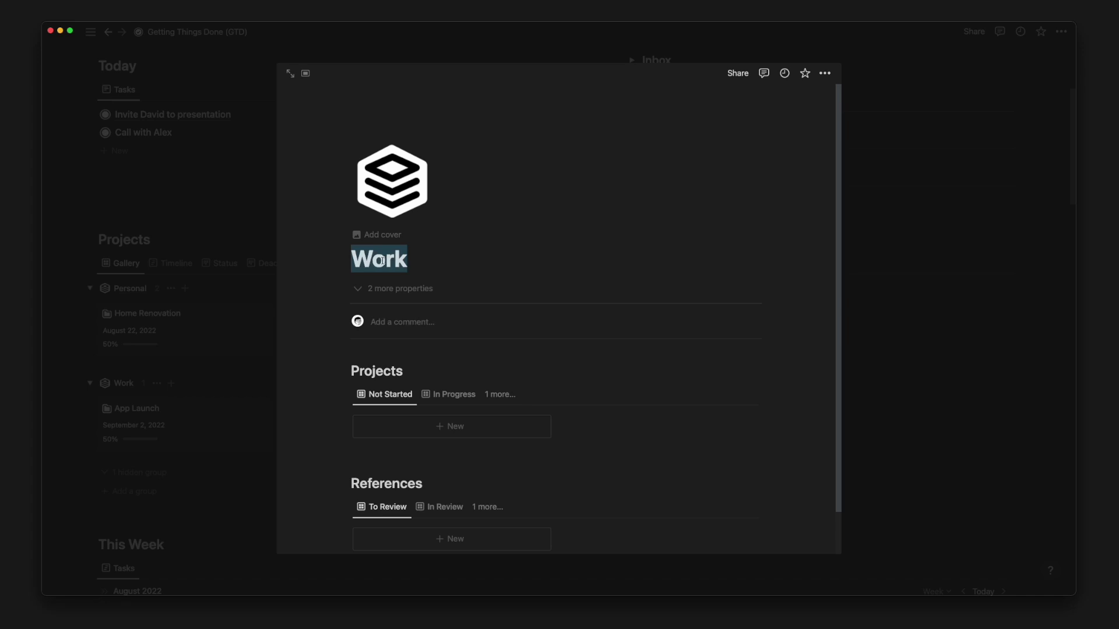
left_click(222, 228)
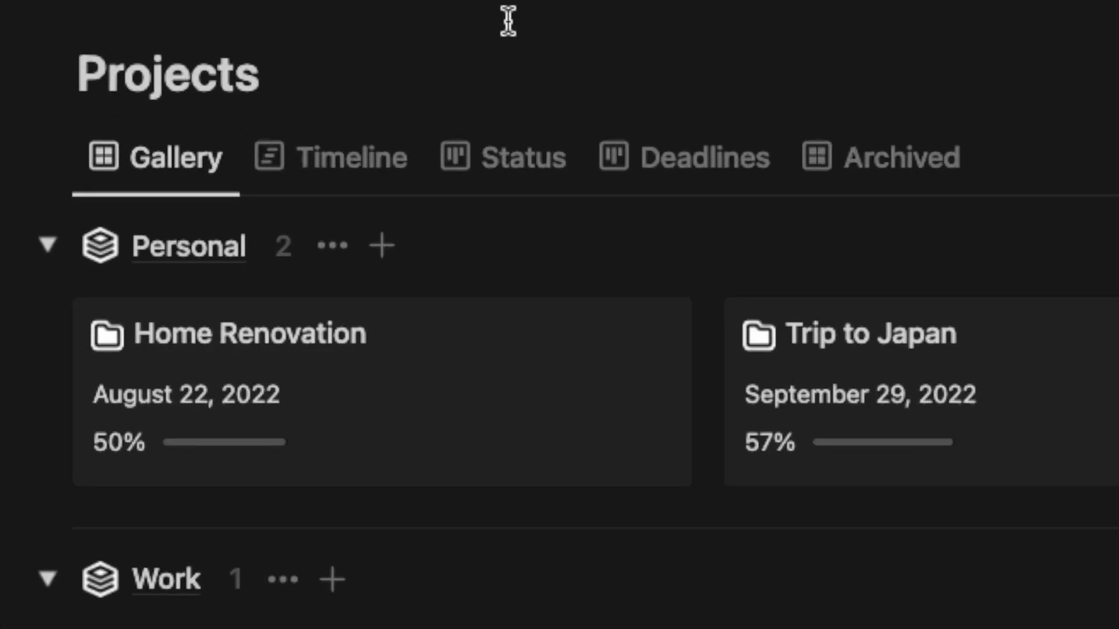
left_click(500, 400)
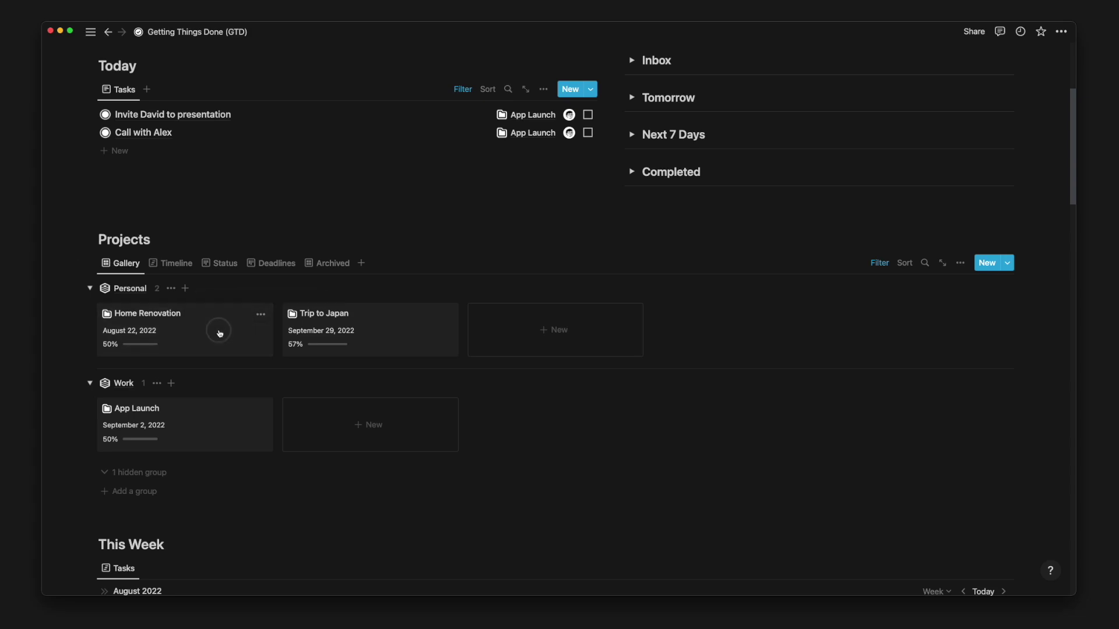
scroll(423, 384, "down", 4)
left_click(423, 386)
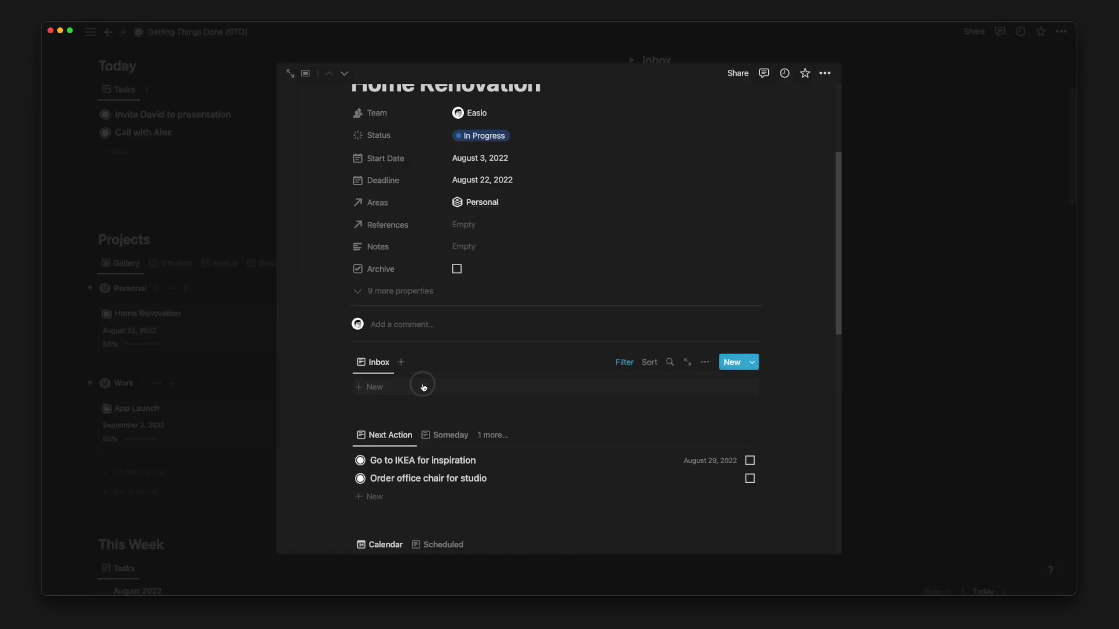
type("Book appointment with interior designer")
key("Escape")
- Switch the projects view to Timeline, then Status, then back to Gallery
left_click(160, 264)
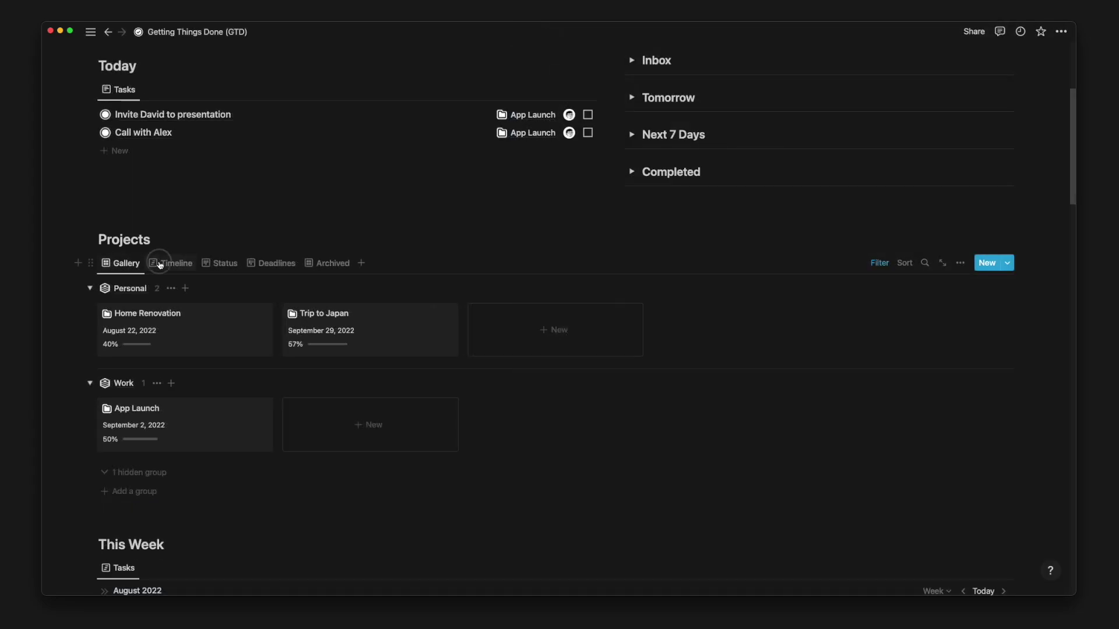
left_click(222, 263)
left_click(127, 268)
- Tick Archive on the Home Renovation project, close it, and view the archived projects
scroll(377, 158, "down", 2)
left_click(227, 260)
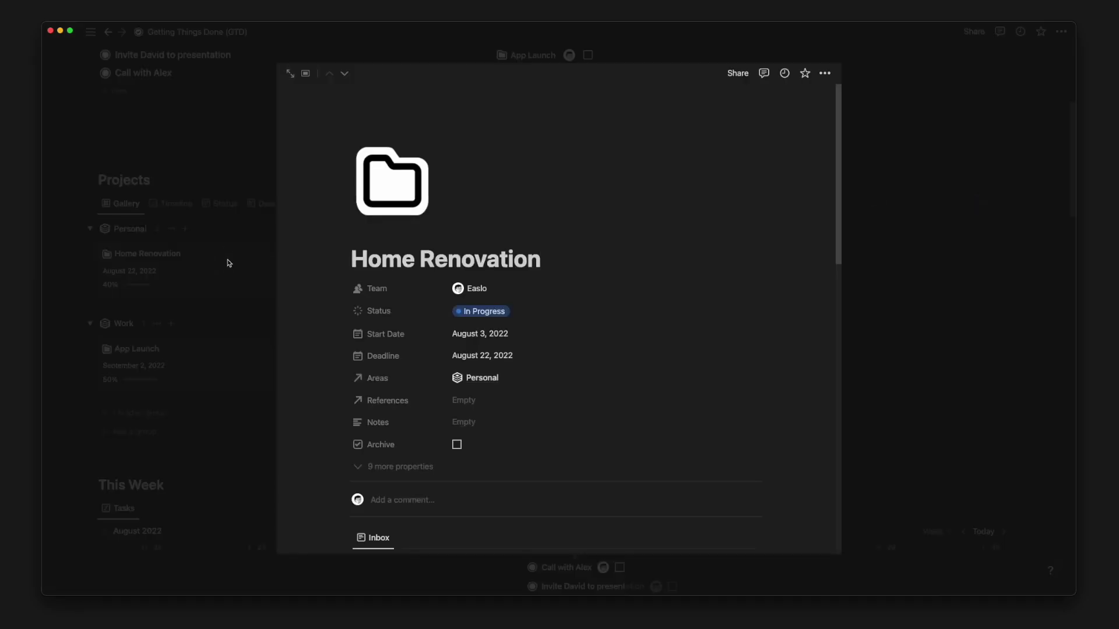
scroll(454, 350, "down", 1)
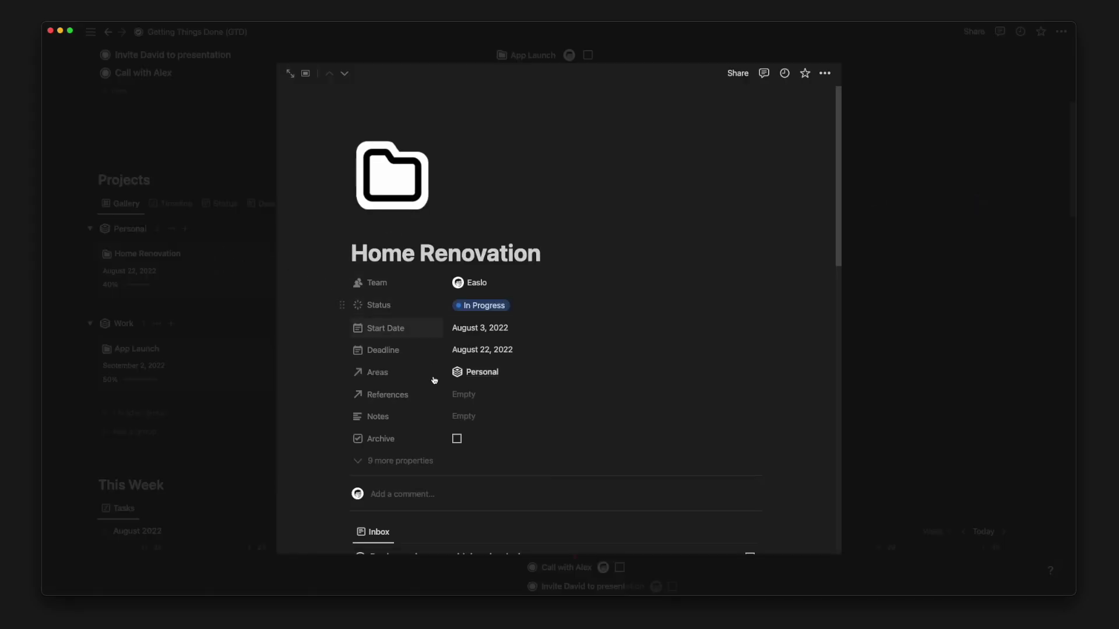
left_click(456, 439)
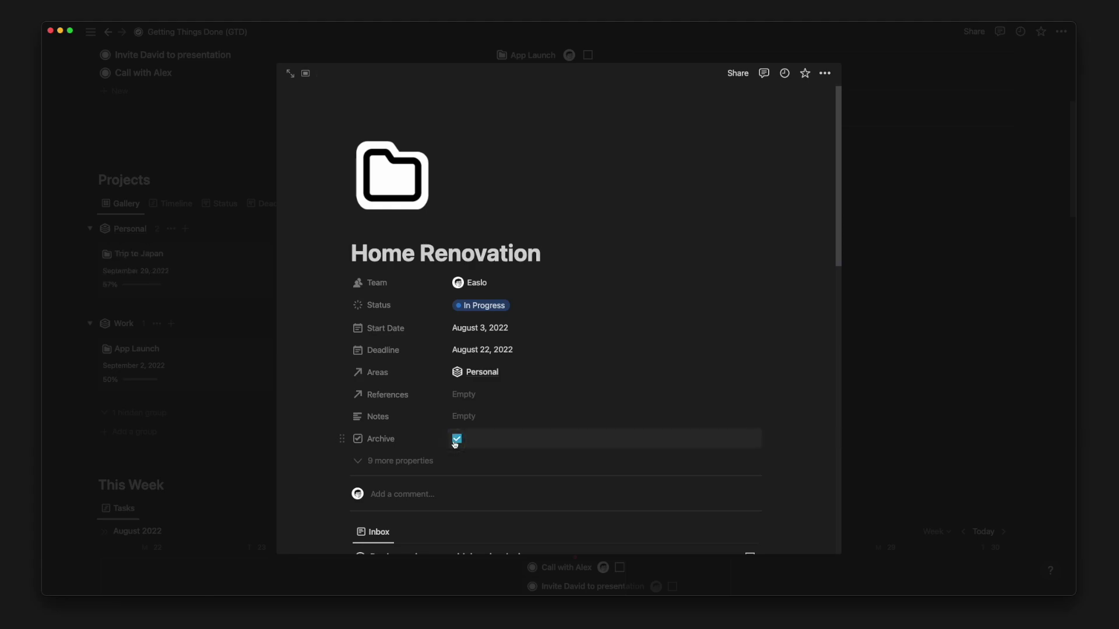
left_click(252, 299)
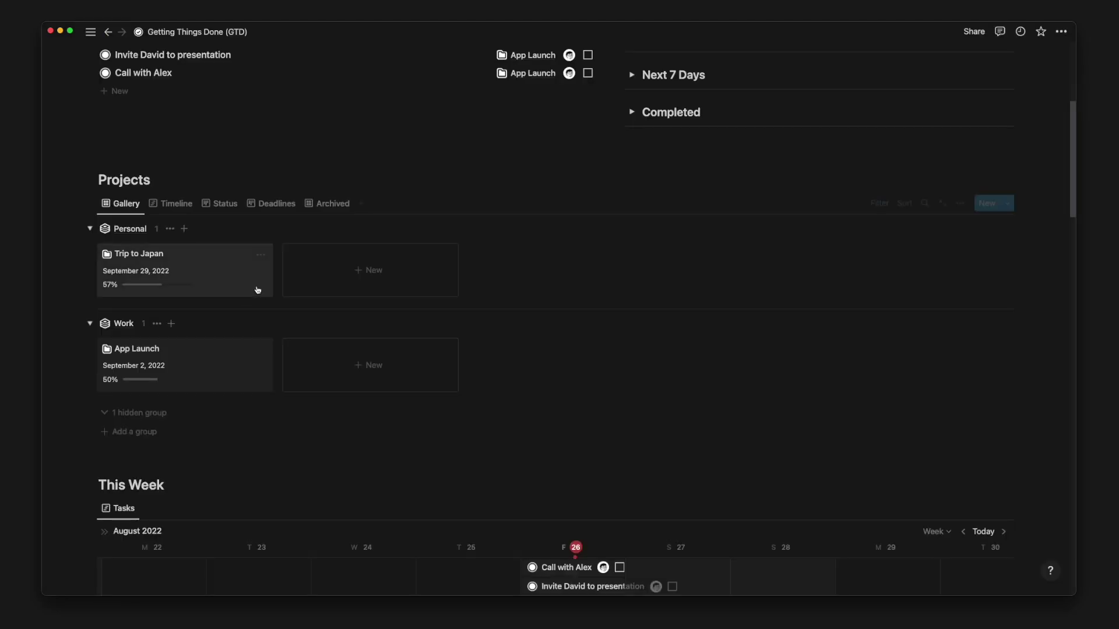
left_click(324, 203)
- Uncheck Archive on Home Renovation to restore it to the projects gallery
left_click(175, 262)
left_click(456, 440)
left_click(120, 205)
left_click(120, 203)
scroll(271, 273, "down", 3)
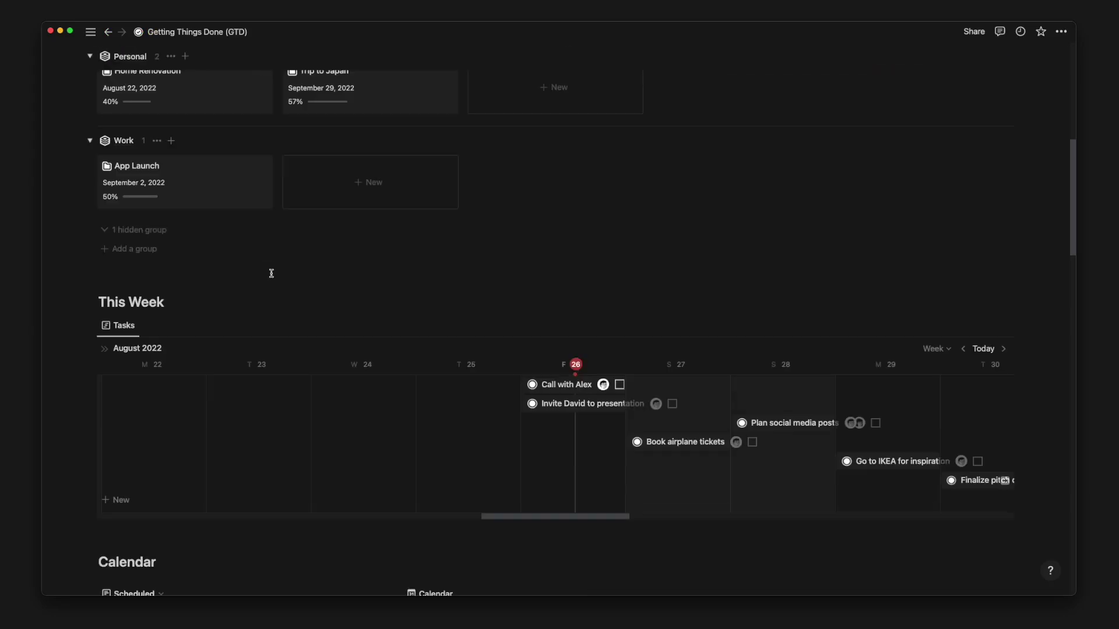
scroll(272, 273, "down", 4)
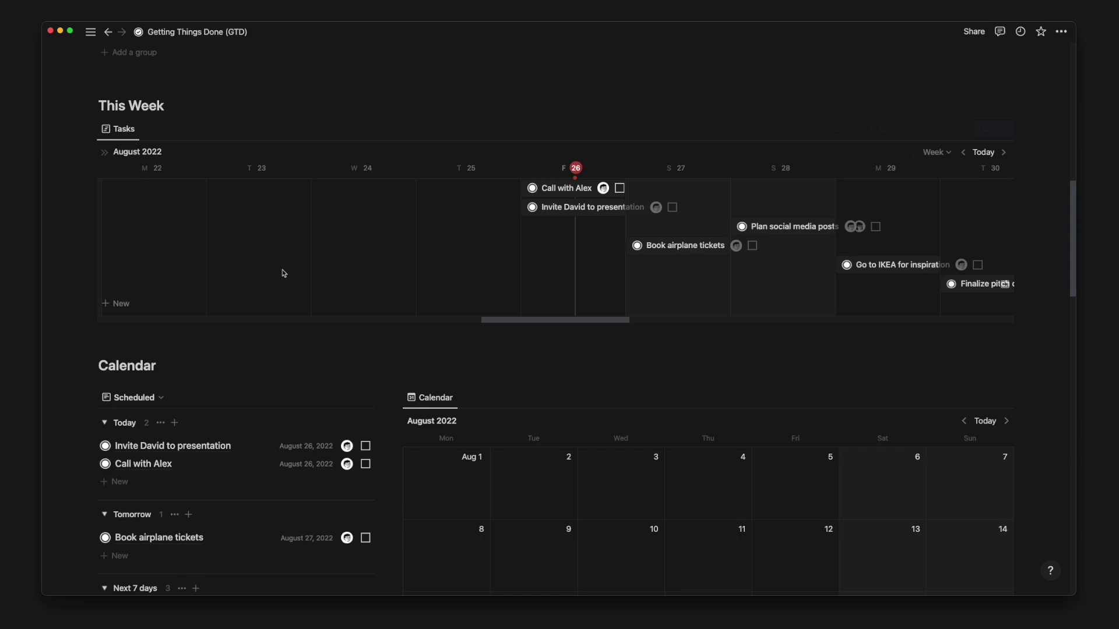
- Mark Call with Alex done and move Invite David to presentation to August 30
left_click(619, 188)
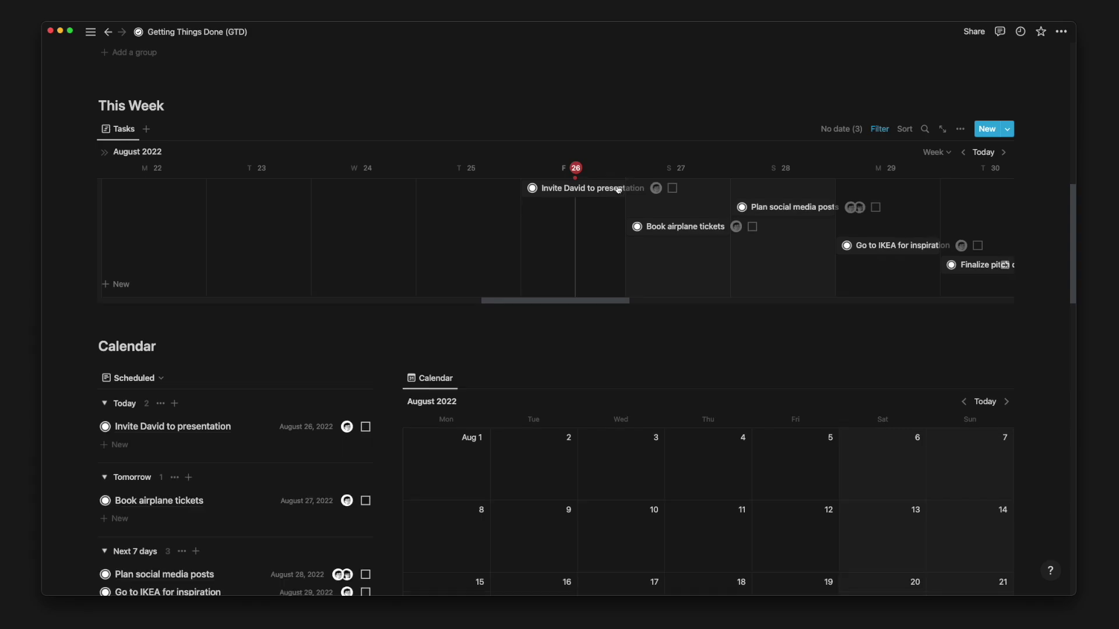
left_click_drag(607, 187, 737, 176)
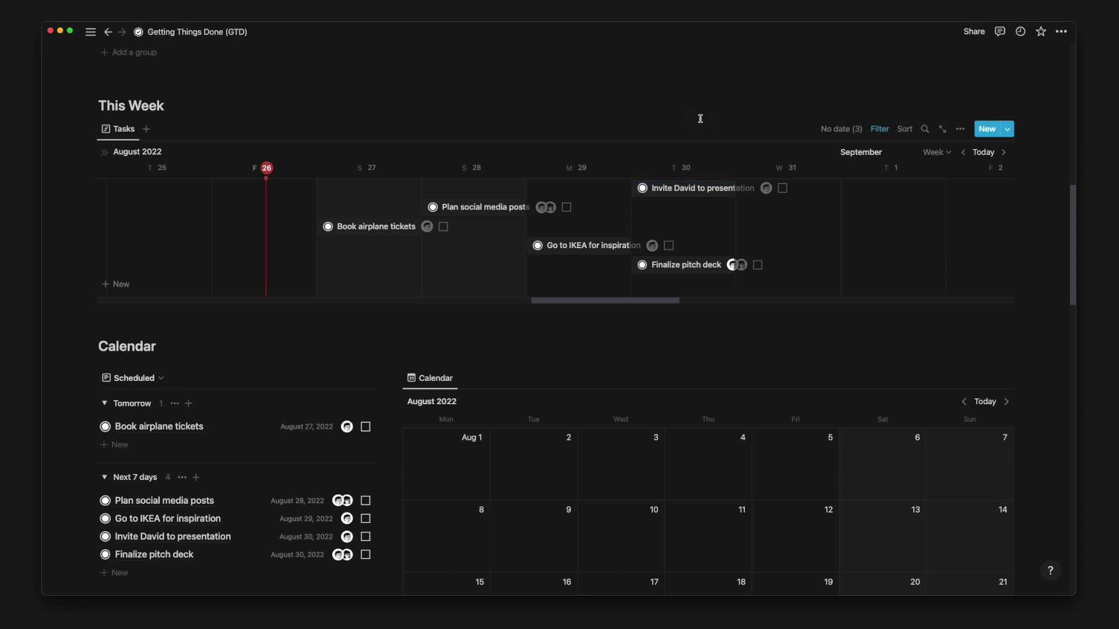
scroll(542, 343, "down", 6)
scroll(545, 345, "down", 2)
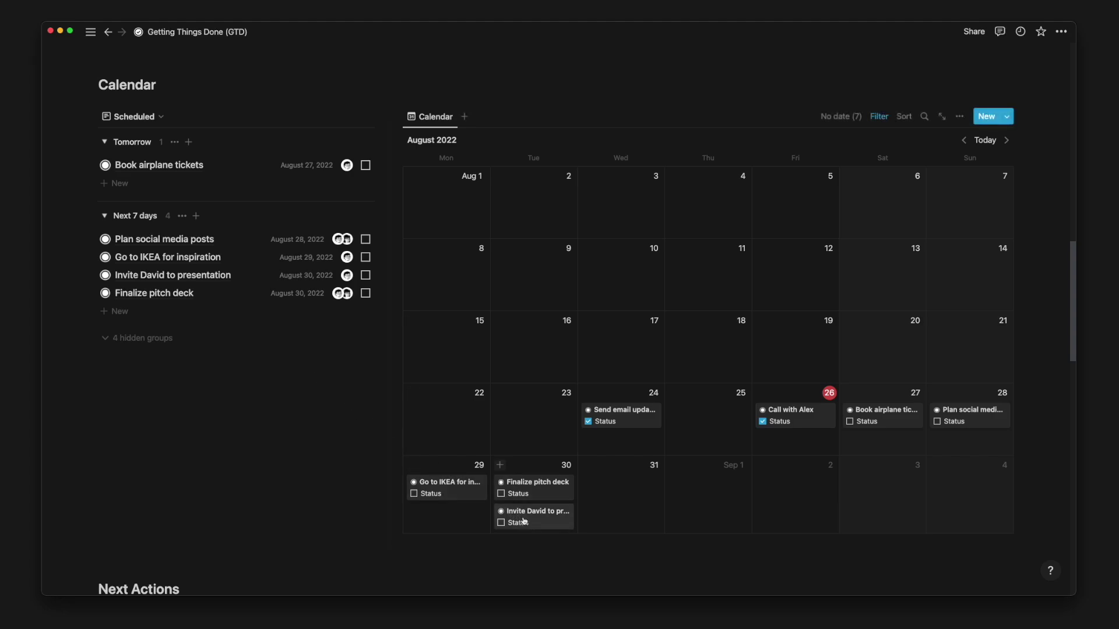
- Drag Invite David to presentation from August 30 back to August 26 on the calendar
left_click_drag(520, 521, 818, 456)
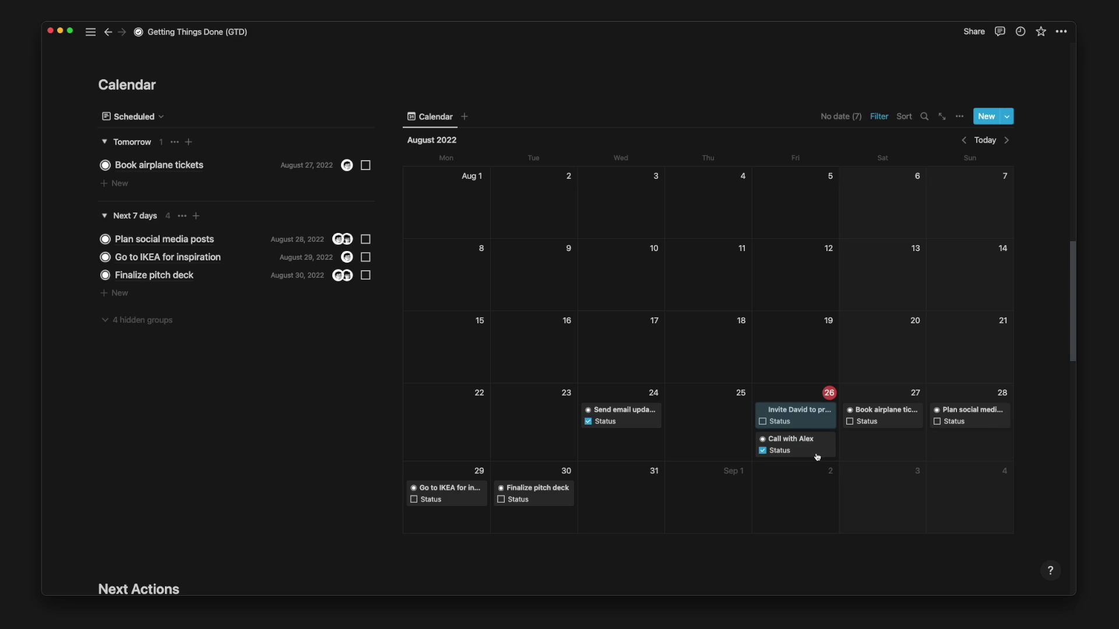
left_click(372, 470)
scroll(372, 470, "down", 7)
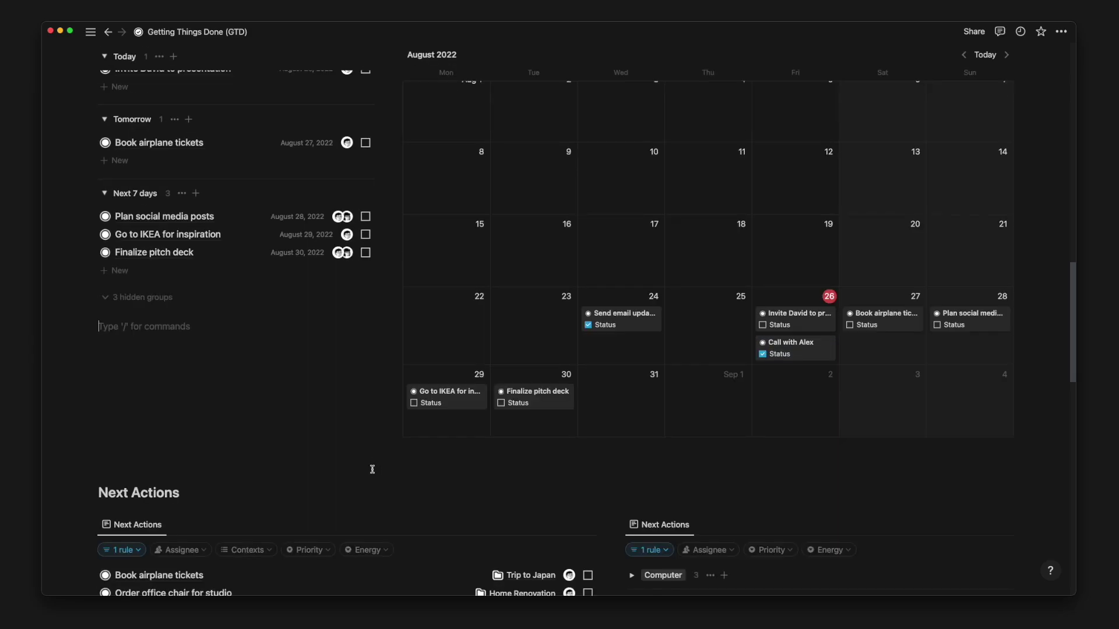
scroll(373, 468, "down", 2)
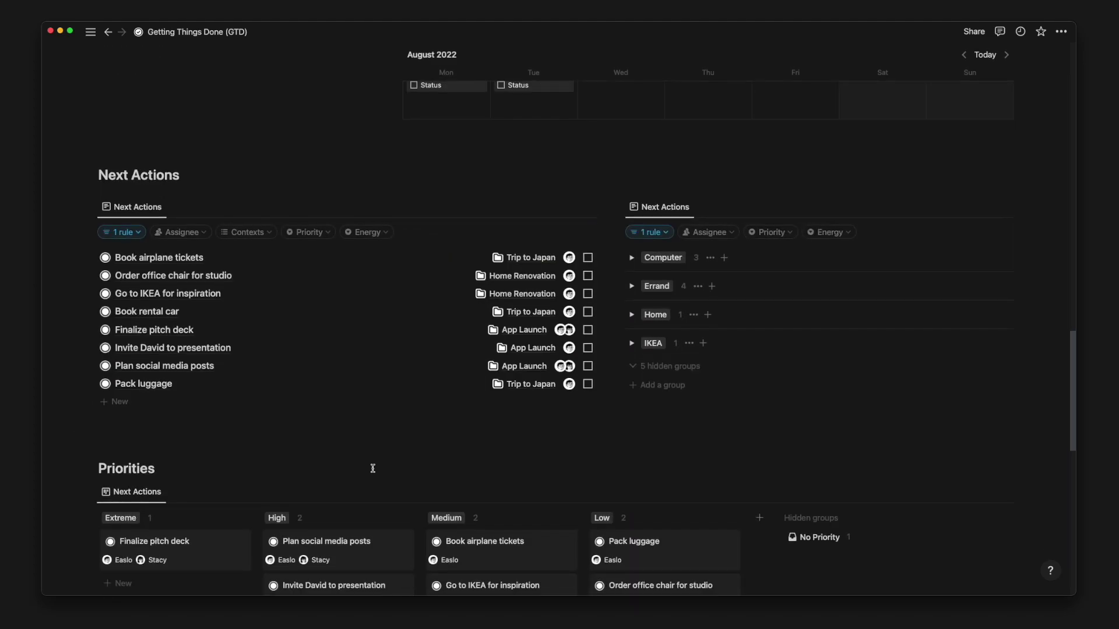
scroll(374, 471, "down", 1)
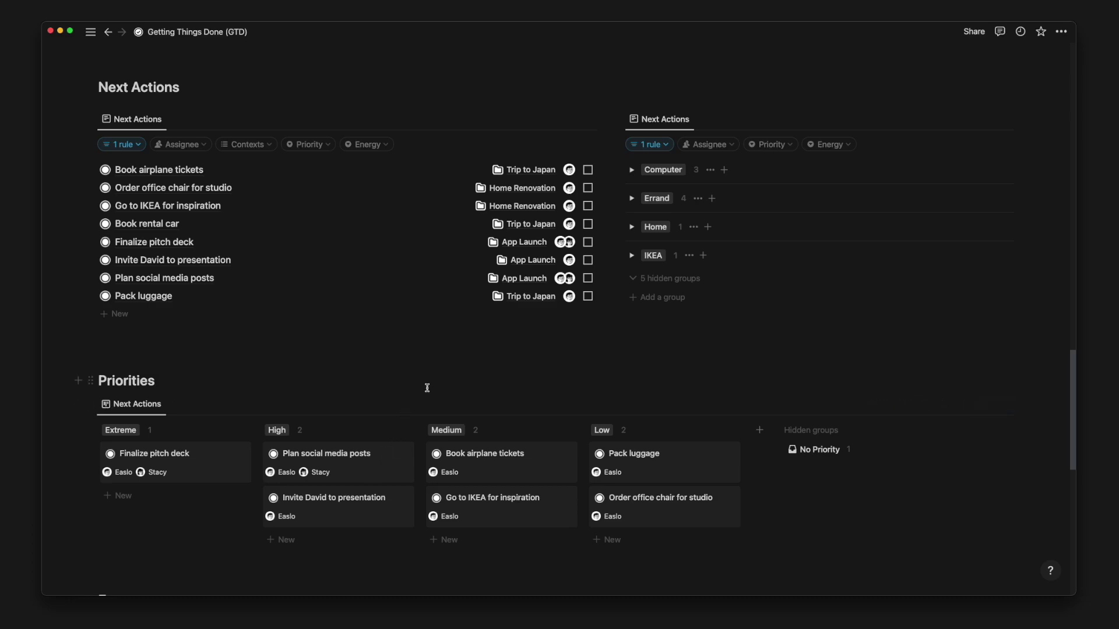
left_click(254, 146)
left_click(249, 201)
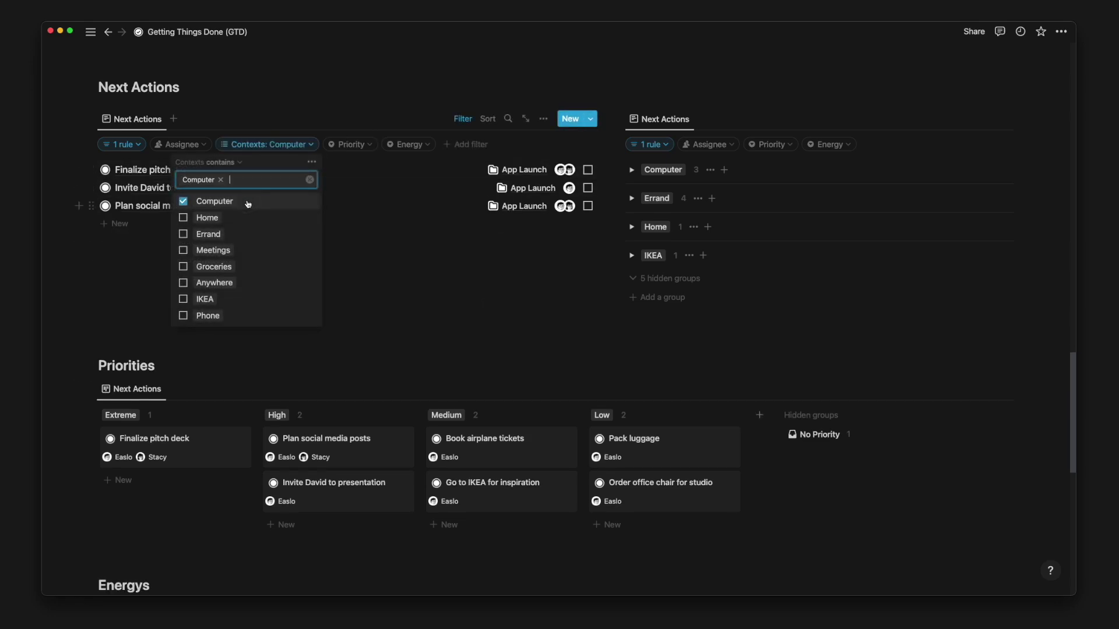
left_click(290, 108)
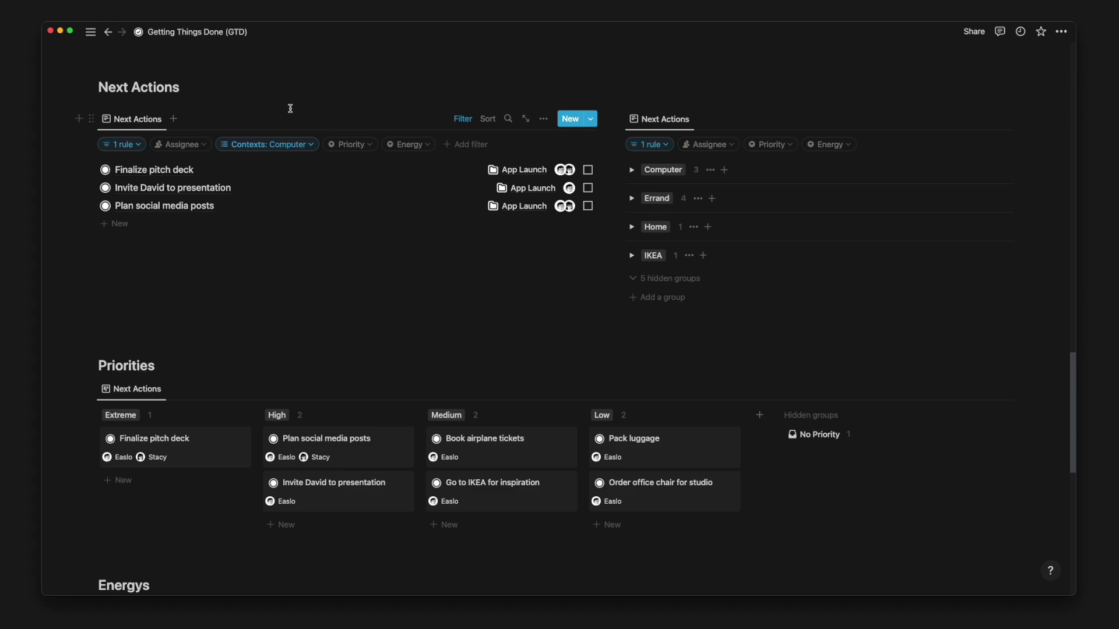
left_click(361, 146)
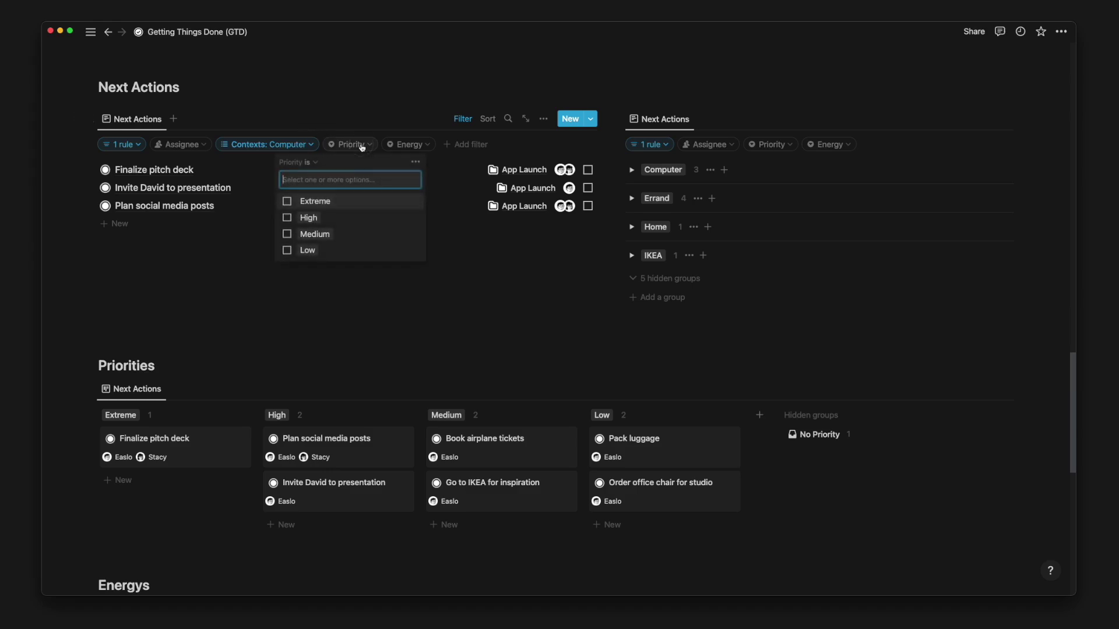
left_click(362, 201)
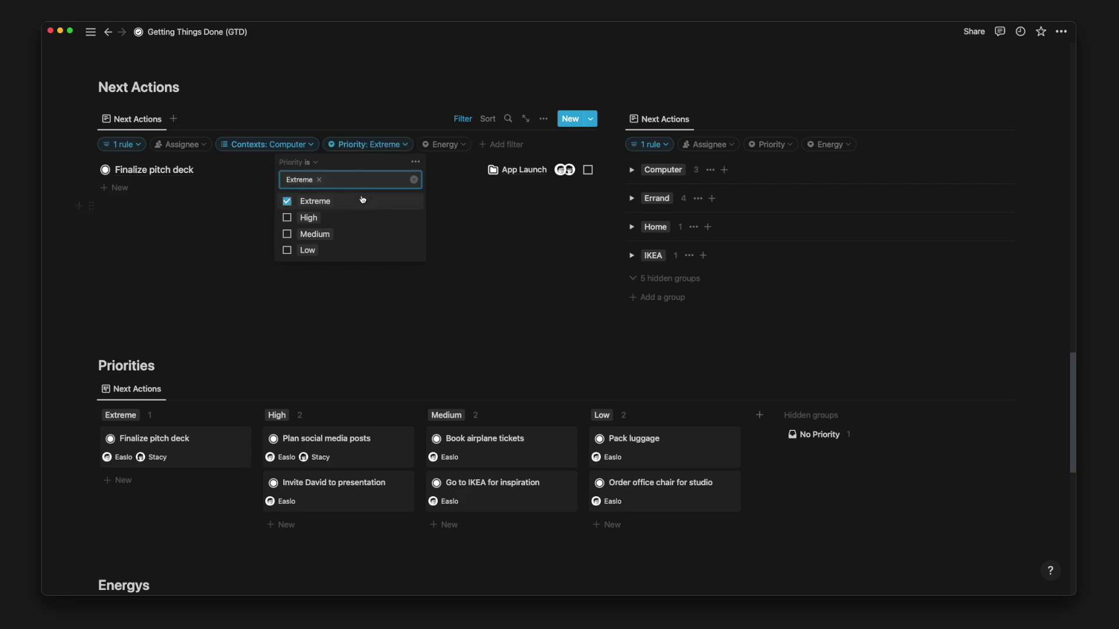
left_click(373, 124)
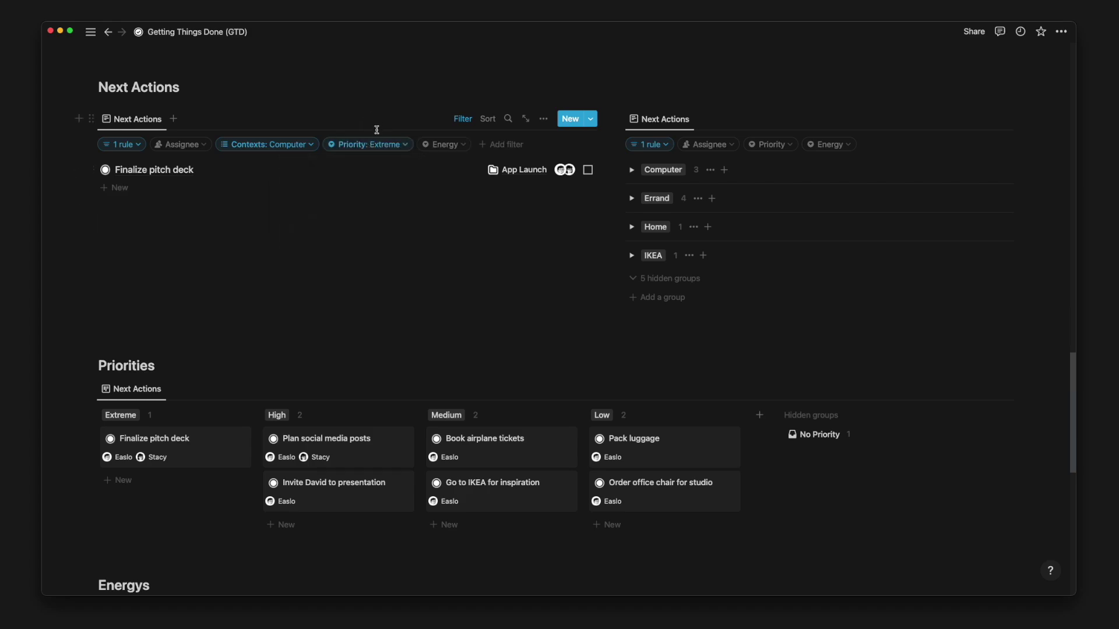
left_click(387, 144)
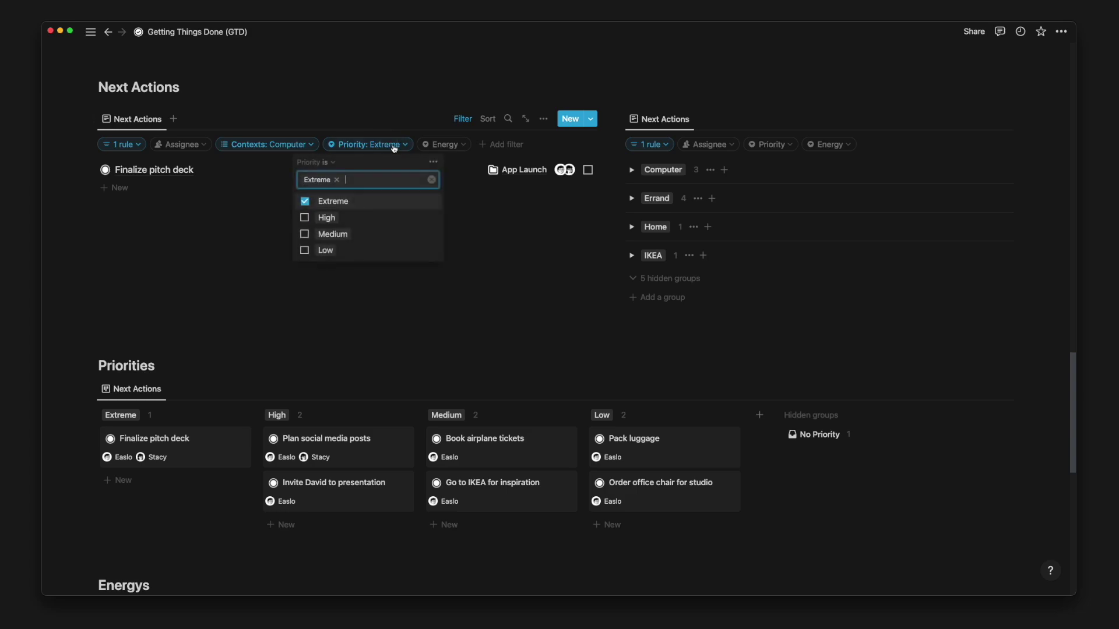
left_click(337, 180)
left_click(312, 145)
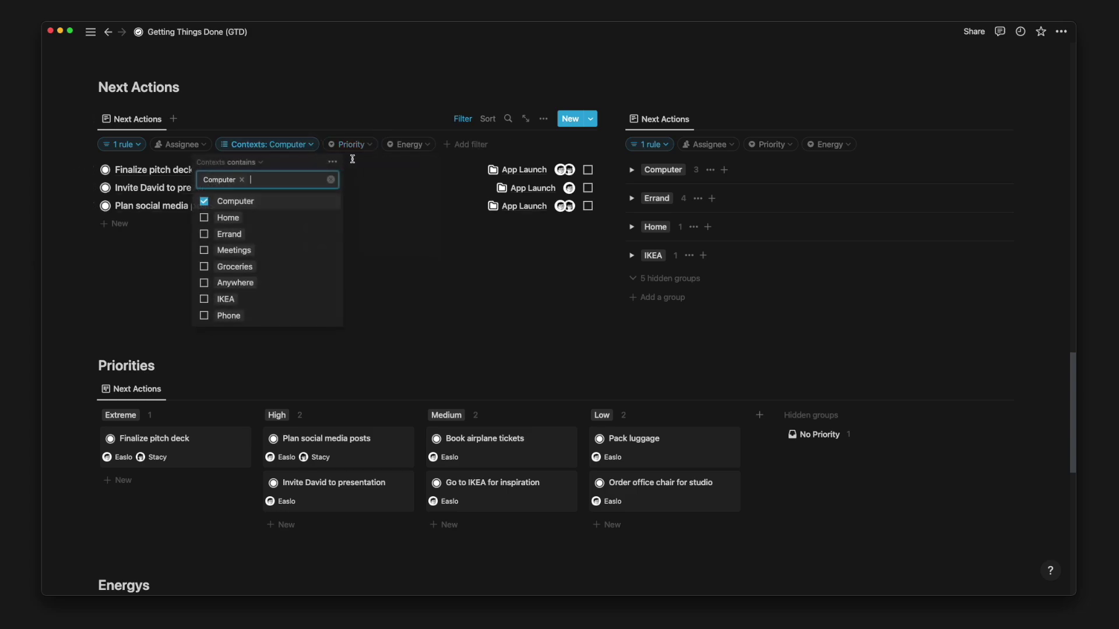
left_click(331, 180)
left_click(343, 125)
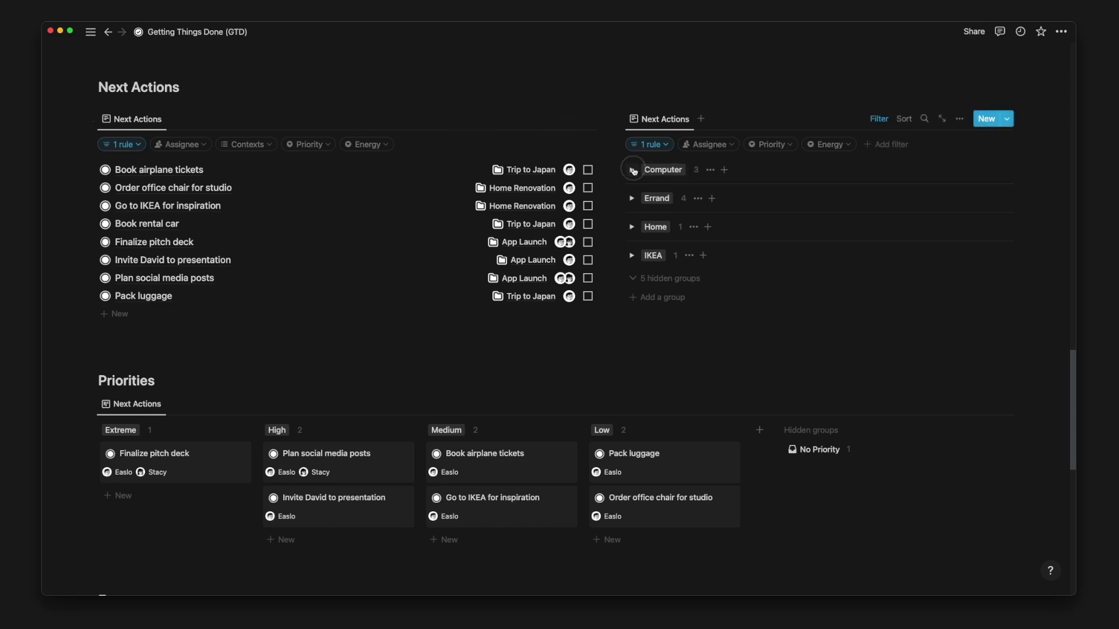
left_click(633, 170)
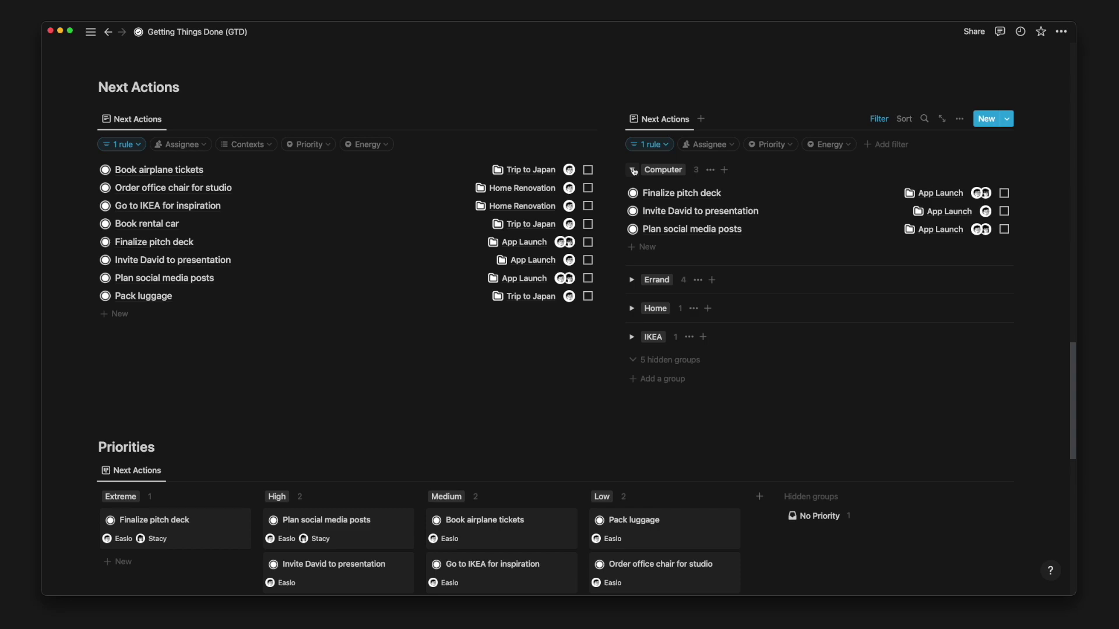
left_click(634, 282)
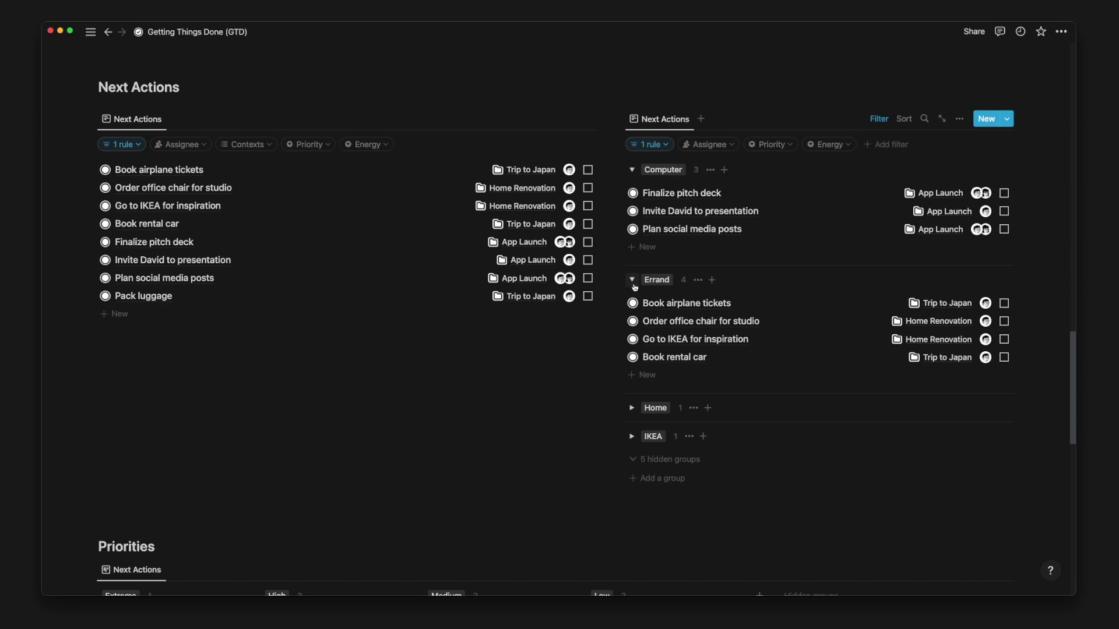
left_click(633, 283)
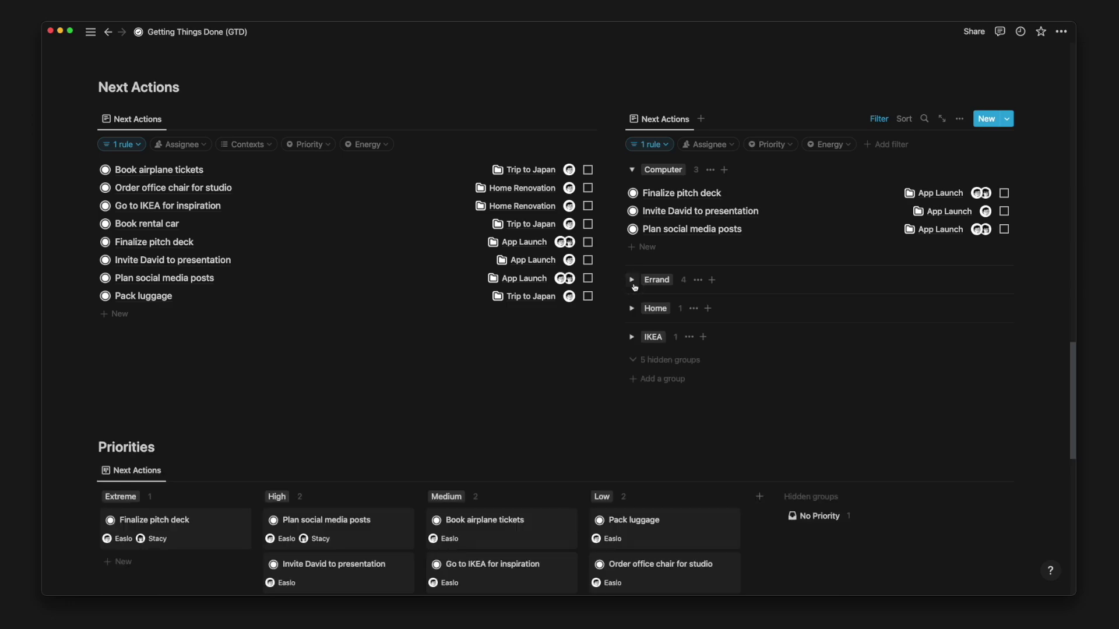
left_click(637, 172)
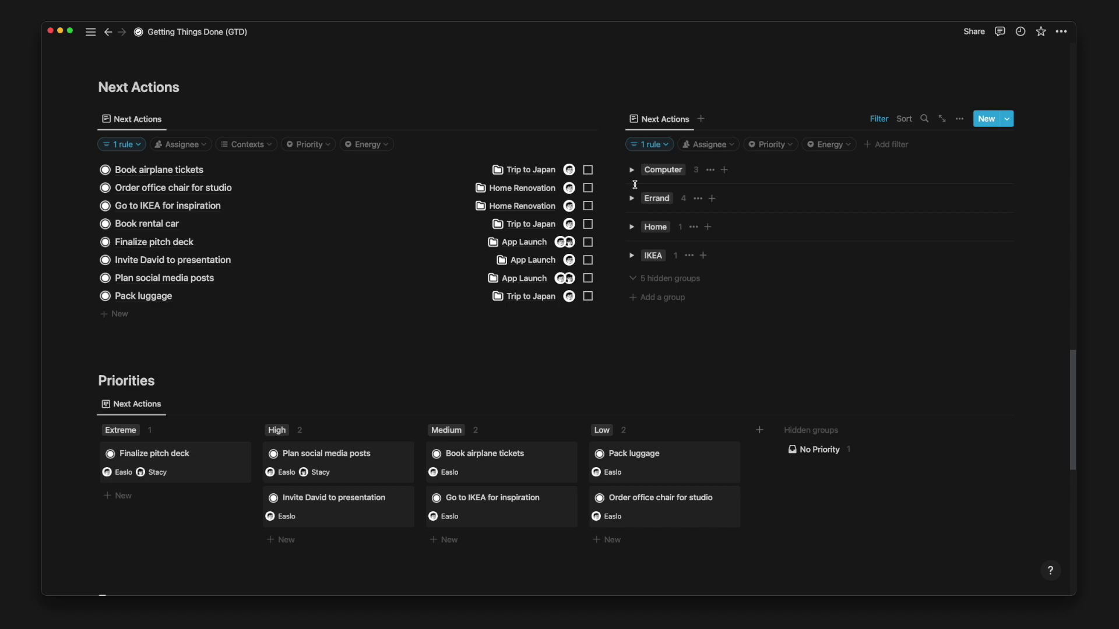
scroll(612, 327, "down", 5)
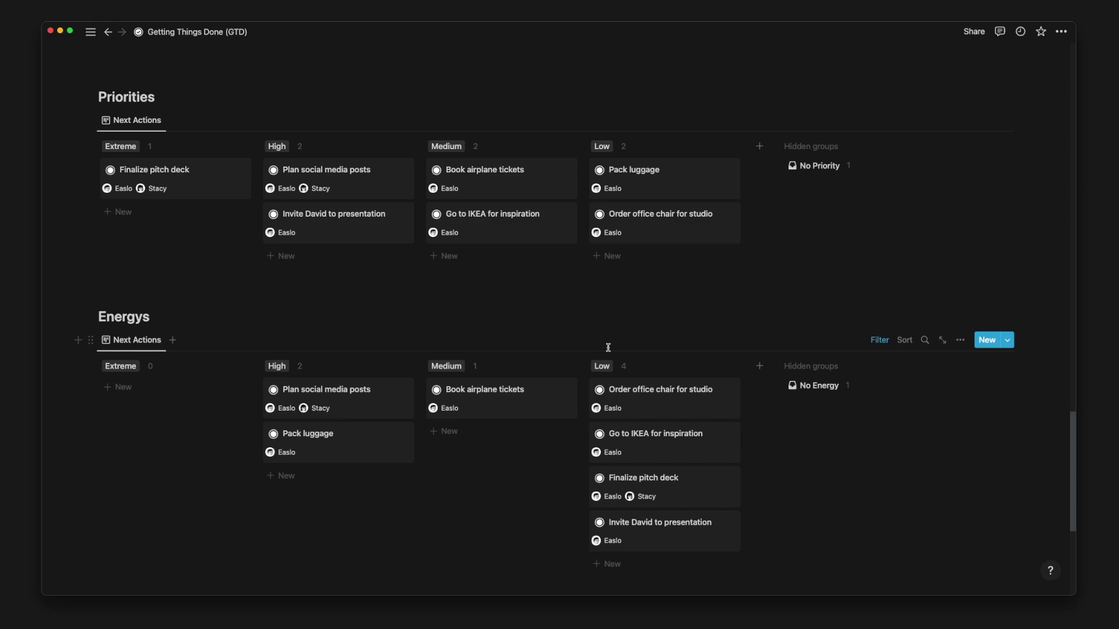
- Move Book rental car from the No Priority and No Energy groups into Medium on both boards
left_click(793, 169)
left_click_drag(787, 233, 524, 237)
left_click(826, 430)
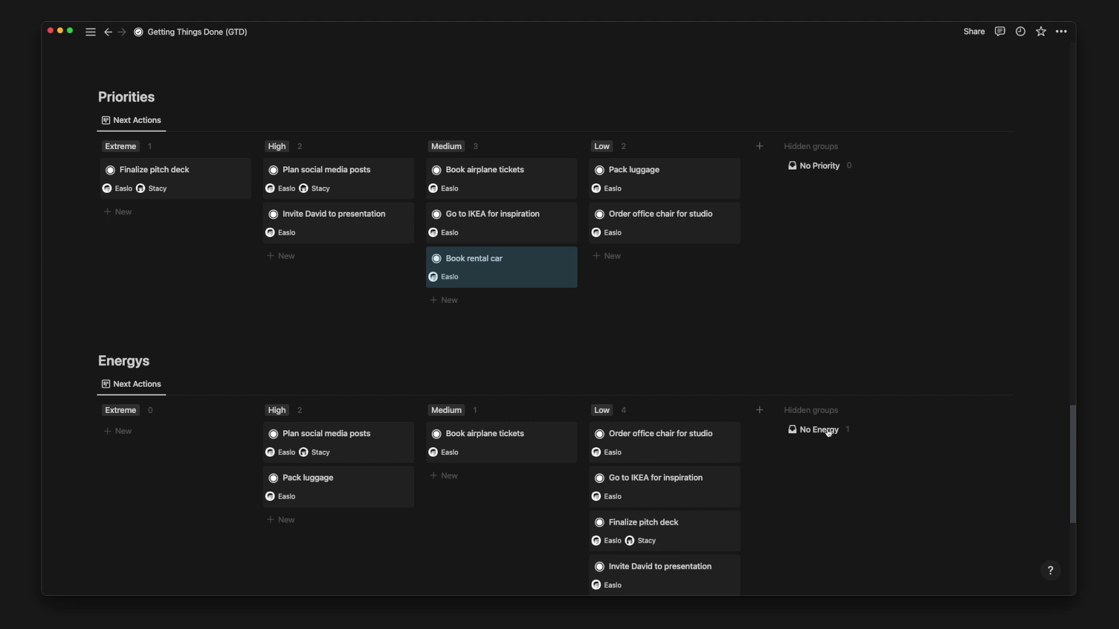
left_click_drag(827, 505, 513, 487)
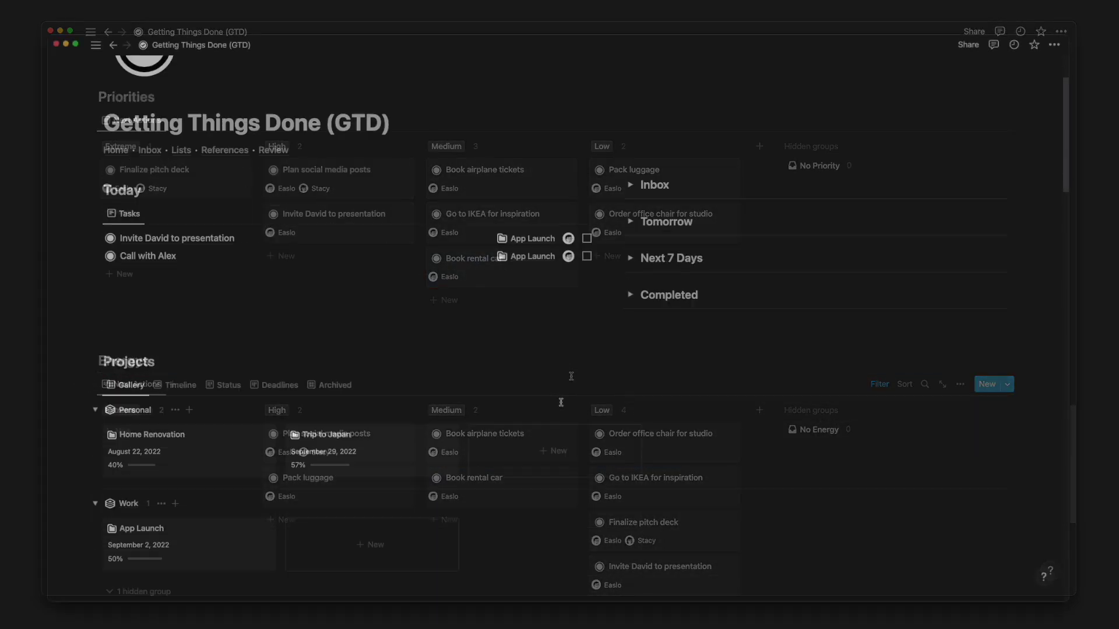
scroll(561, 401, "down", 3)
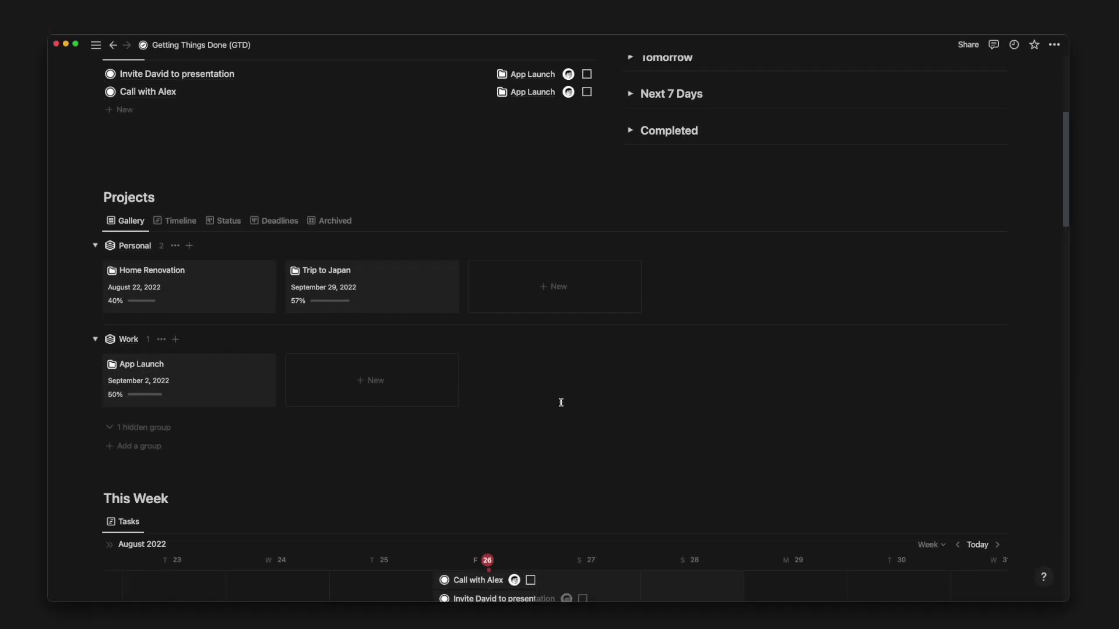
scroll(560, 402, "down", 5)
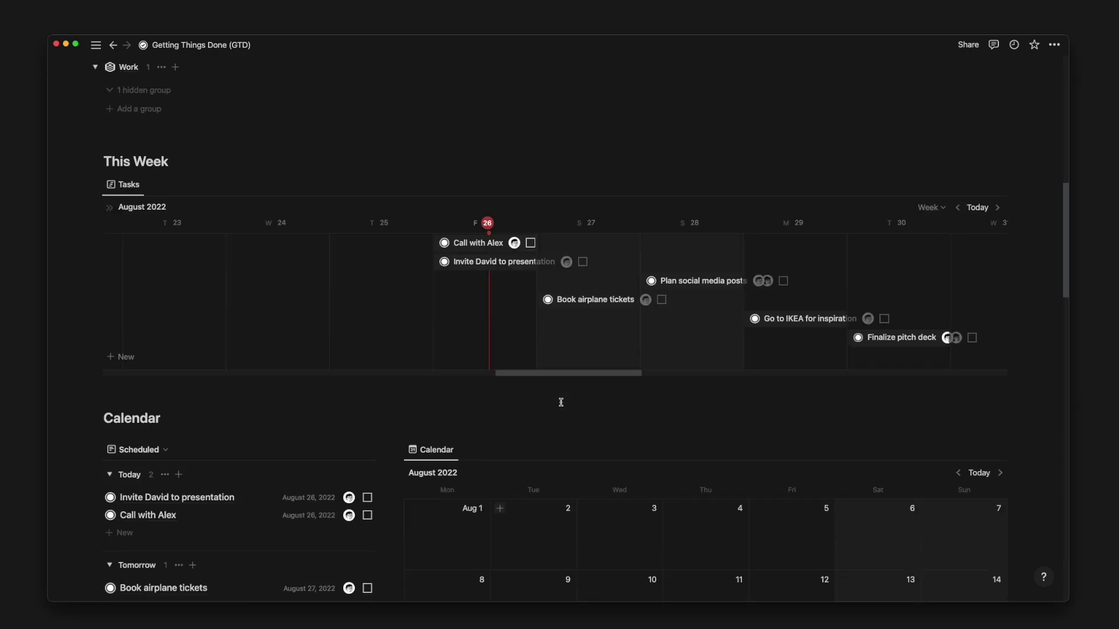
scroll(560, 402, "down", 5)
scroll(562, 406, "down", 1)
scroll(562, 406, "down", 9)
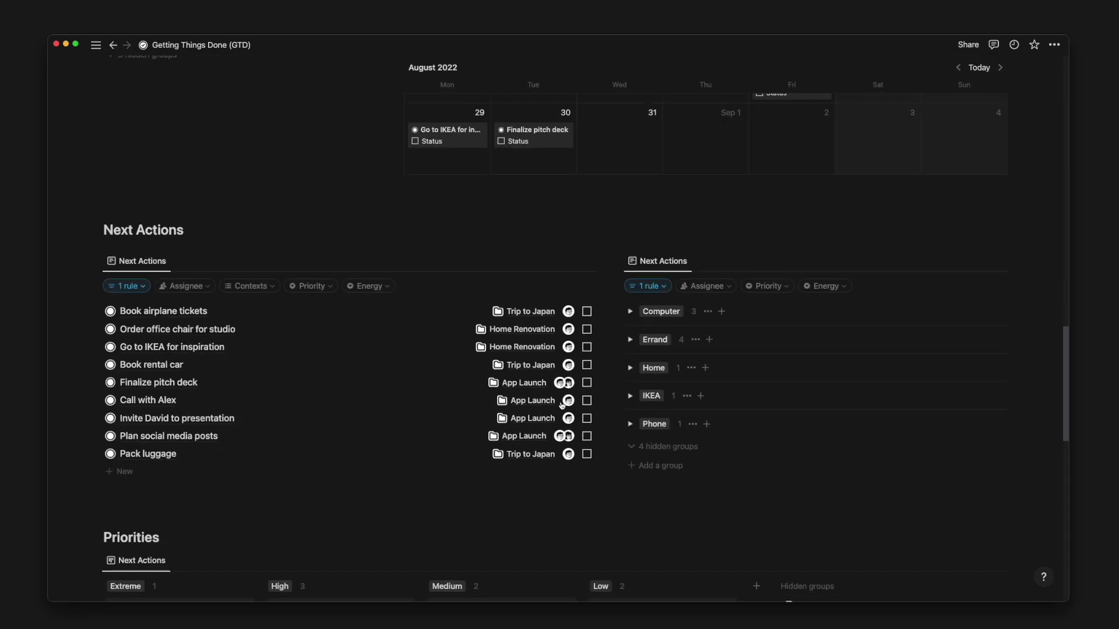
scroll(562, 406, "down", 3)
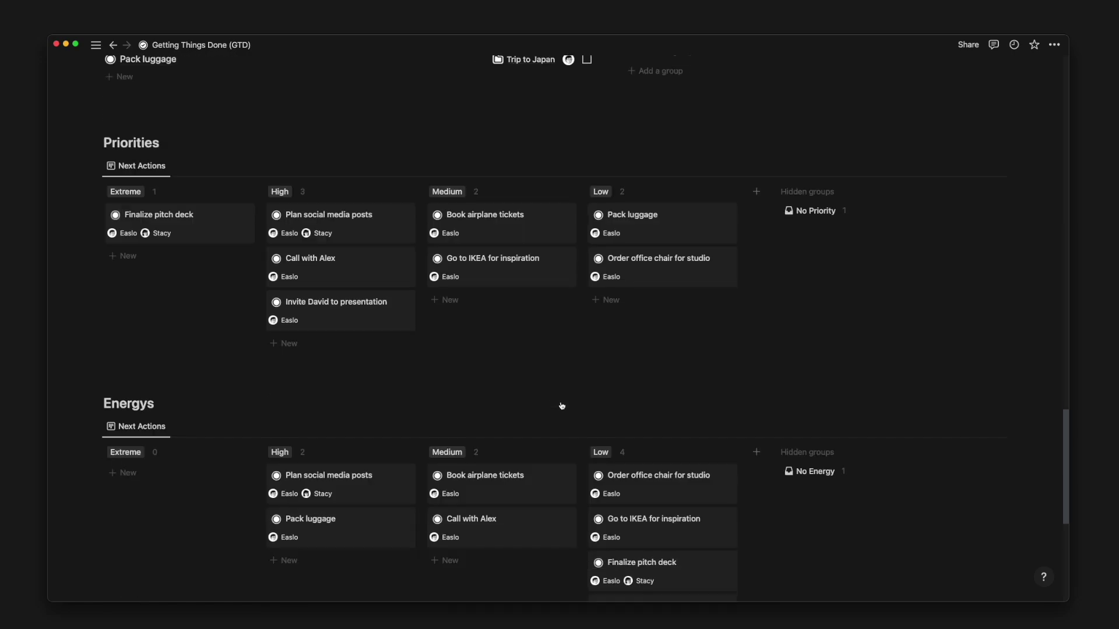